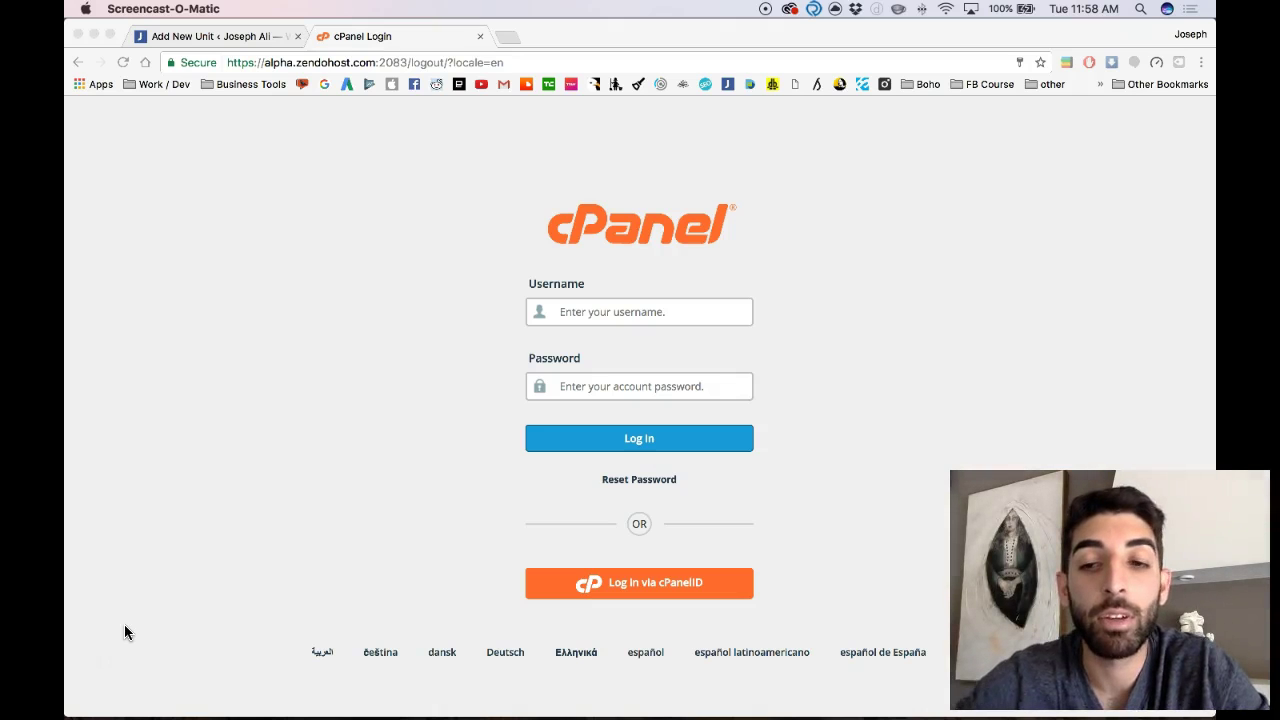
Step: Go to the demo domain's /cpanel address
left_click(350, 62)
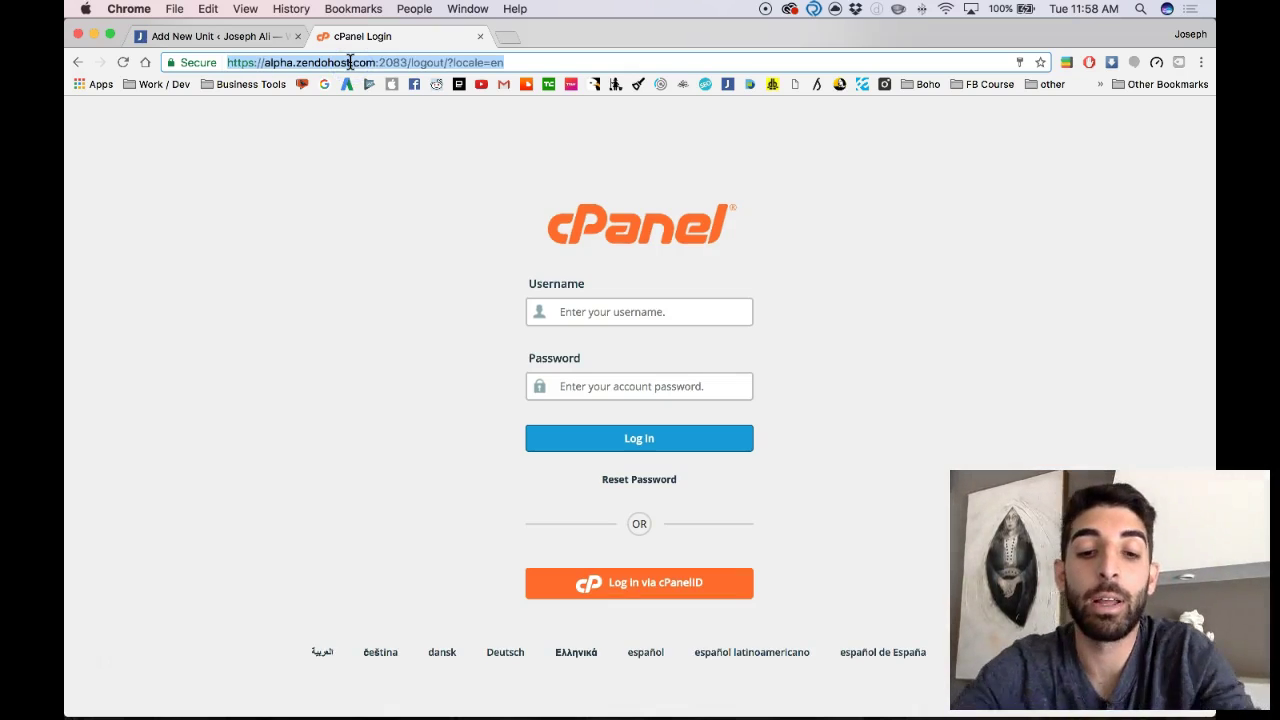
type("demo.josephl")
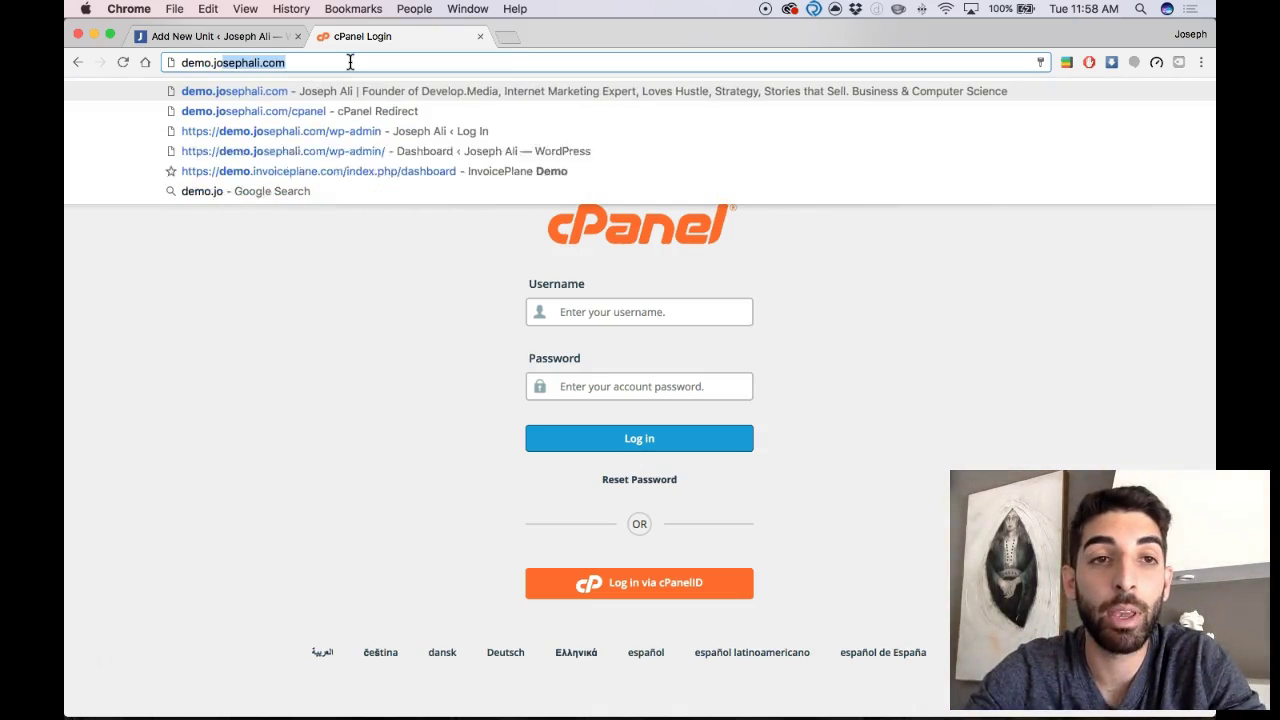
type("ali.com")
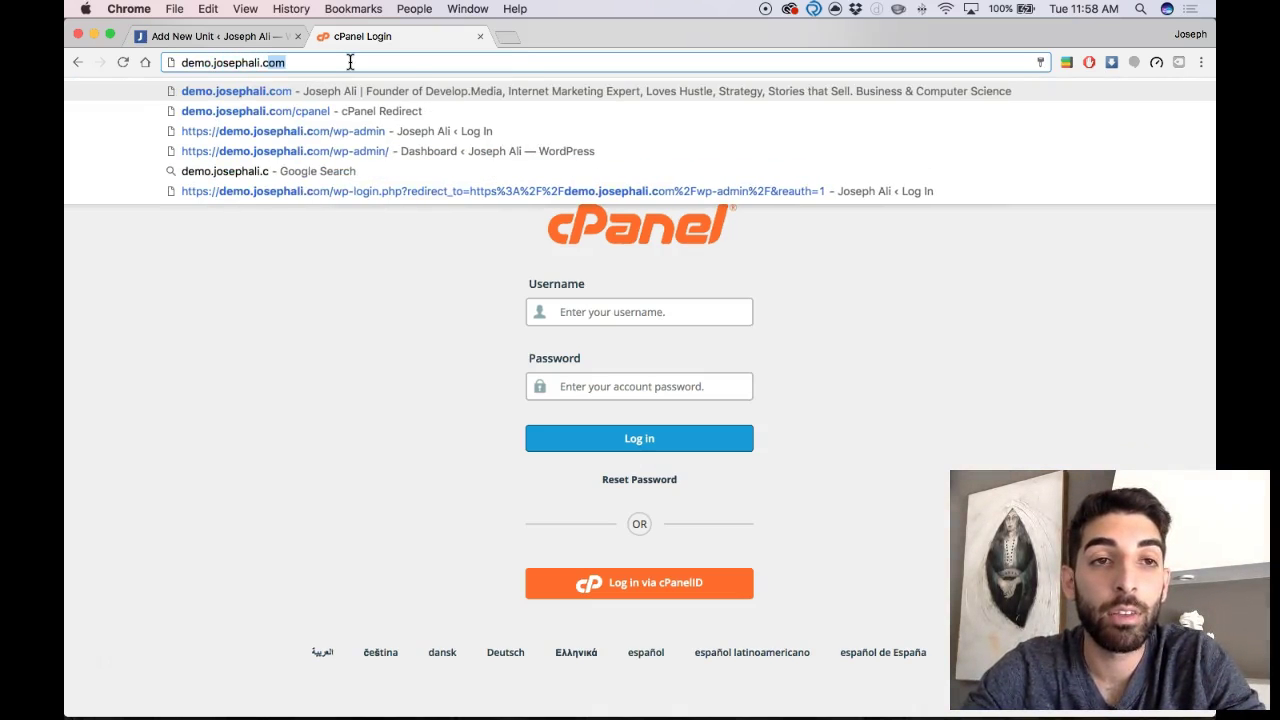
type("/cpanel")
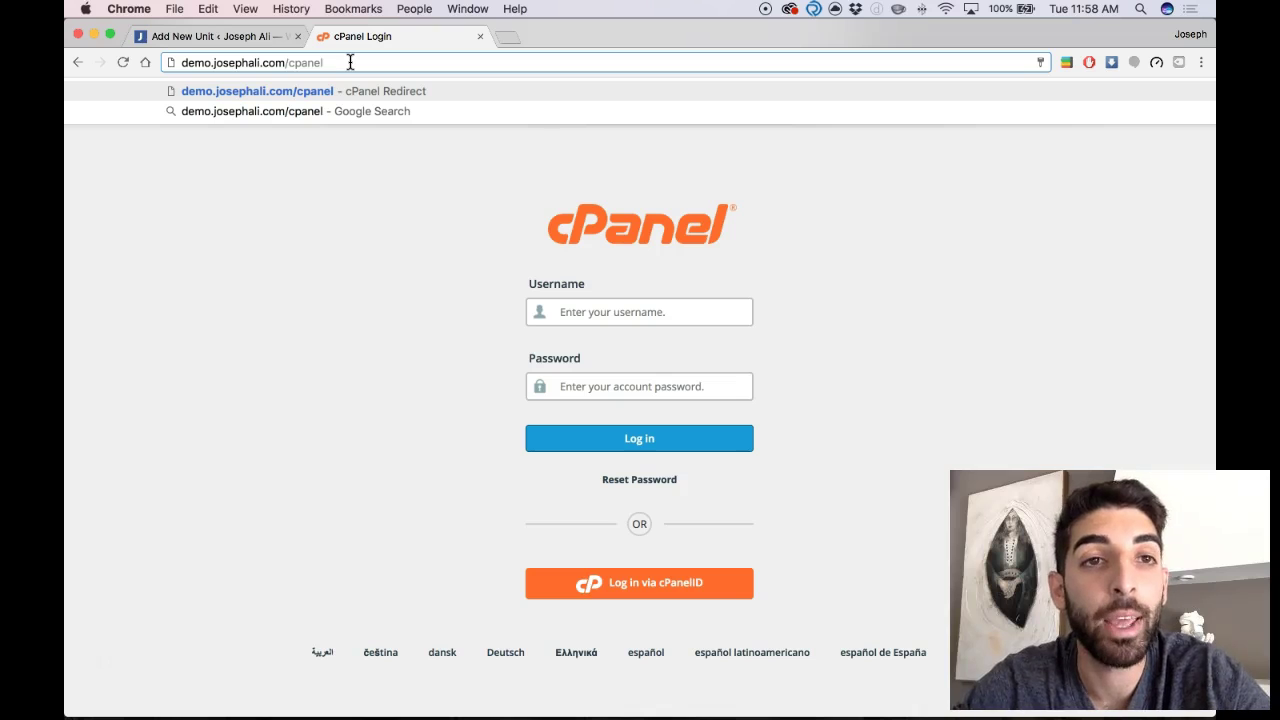
left_click(321, 63)
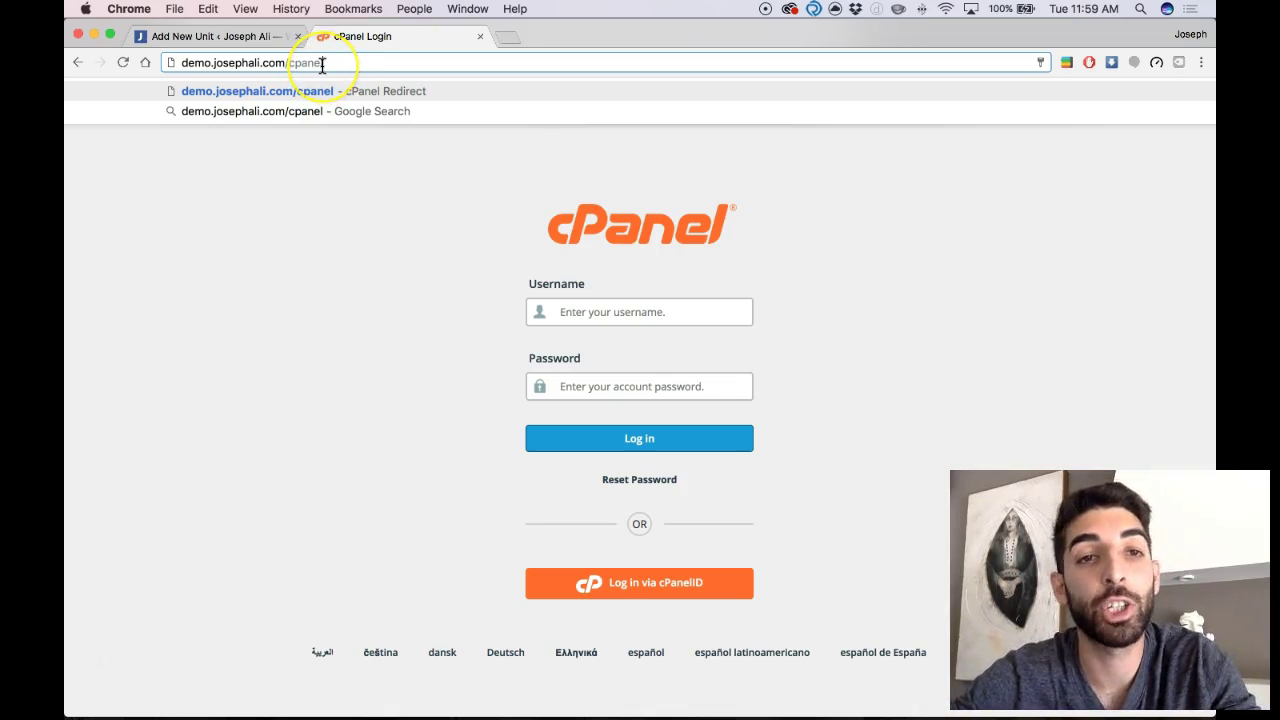
key("Return")
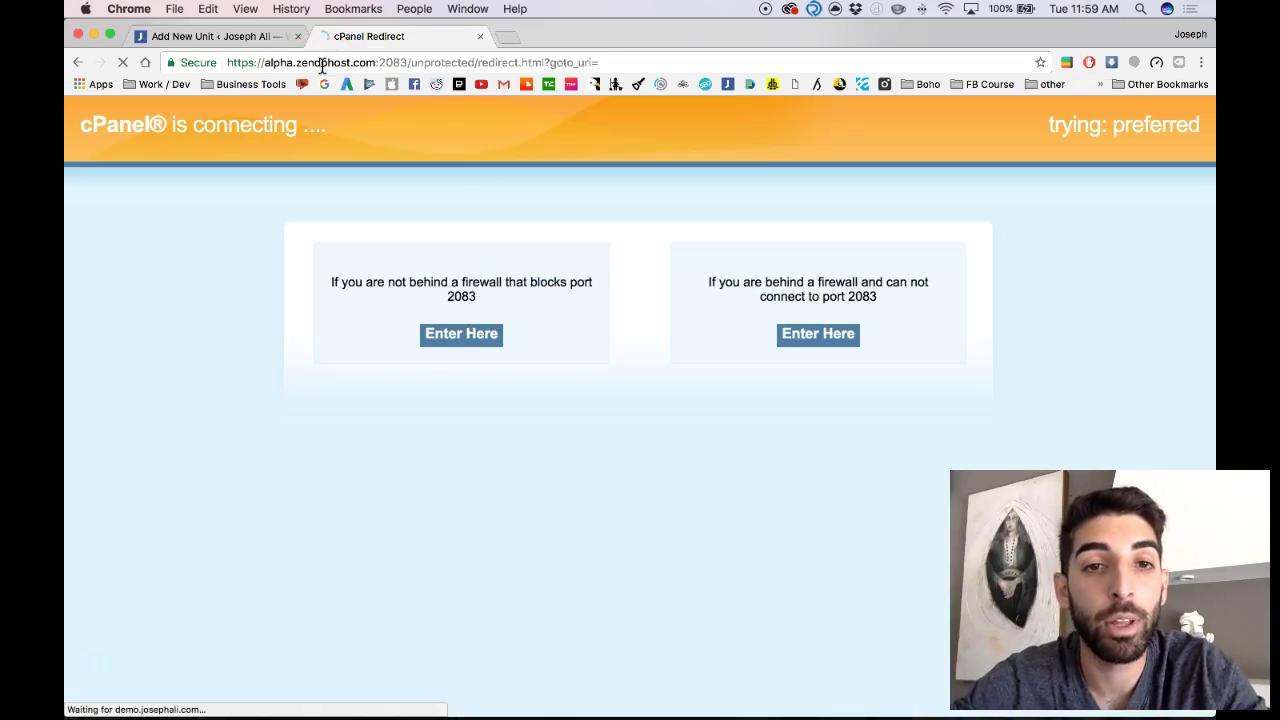
Step: Sign in to cPanel with the hosting account's username and password
key("BackSpace")
key("BackSpace")
key("BackSpace")
key("BackSpace")
key("BackSpace")
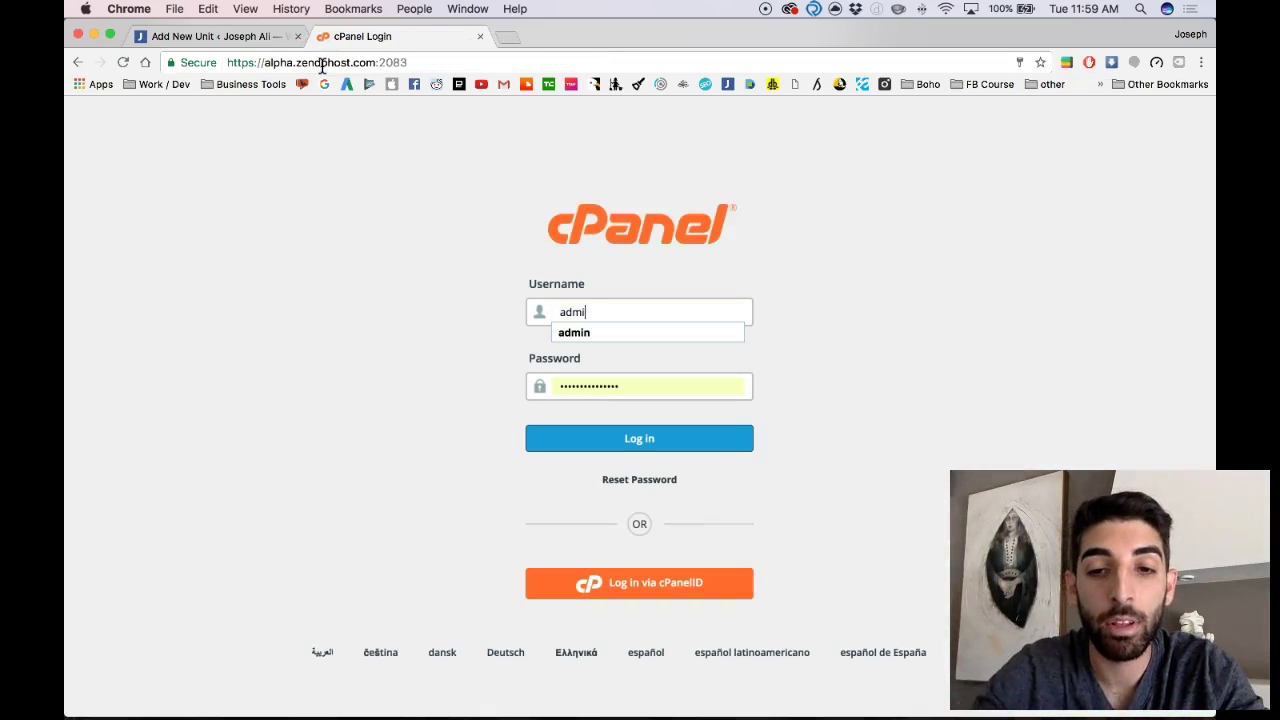
type("josep")
type("ha")
key("BackSpace")
type("web")
key("Tab")
type("••")
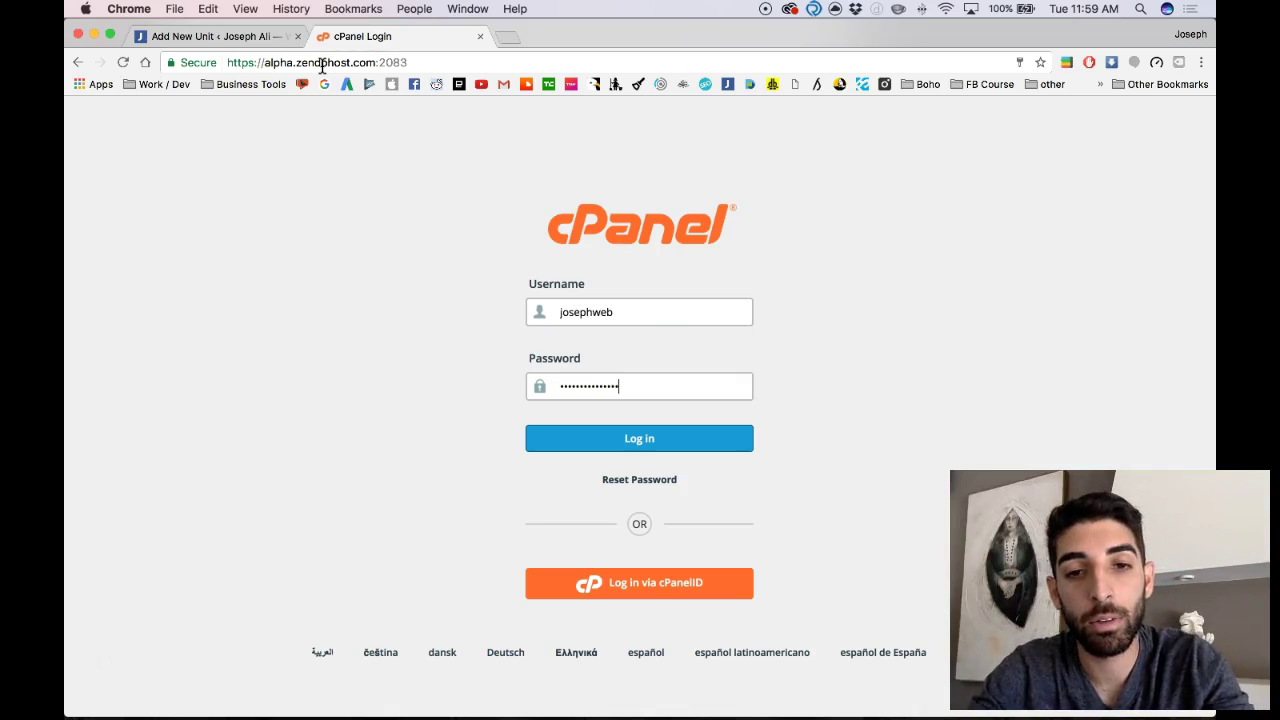
key("Return")
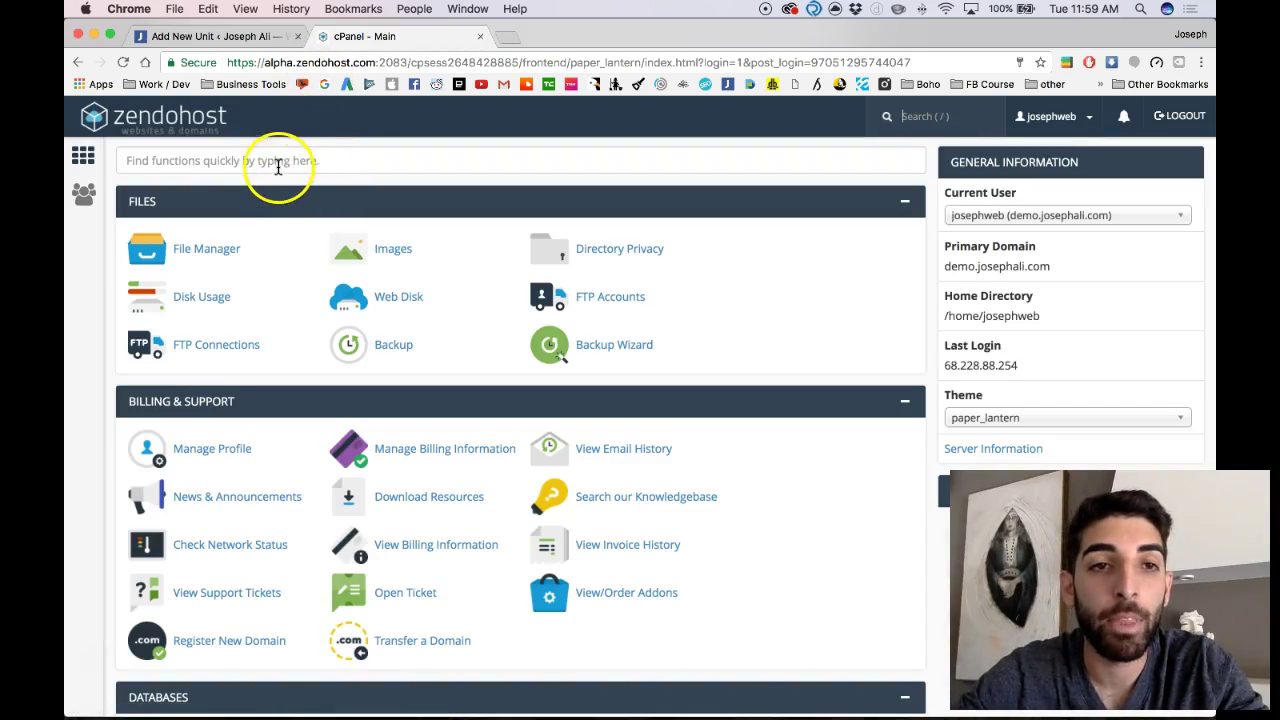
scroll(275, 165, "down", 2)
scroll(275, 165, "up", 2)
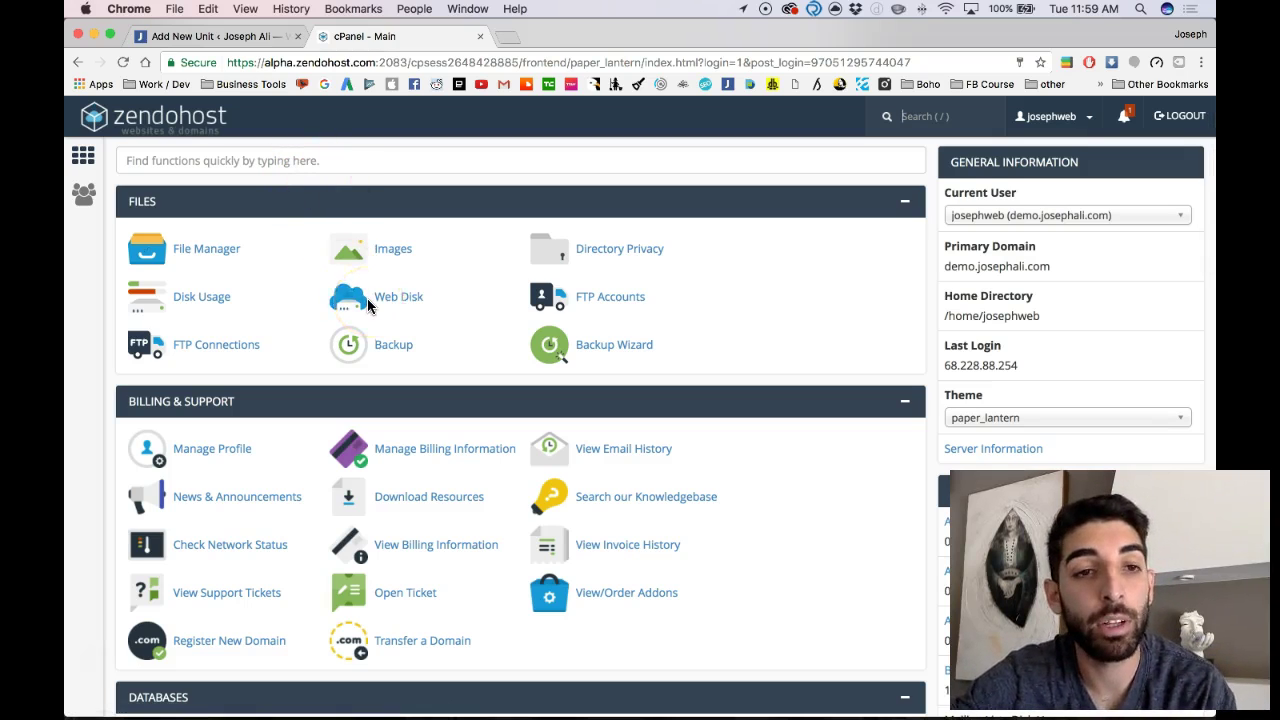
scroll(368, 298, "down", 5)
scroll(368, 298, "up", 5)
scroll(367, 300, "down", 10)
scroll(367, 305, "down", 12)
scroll(367, 305, "up", 20)
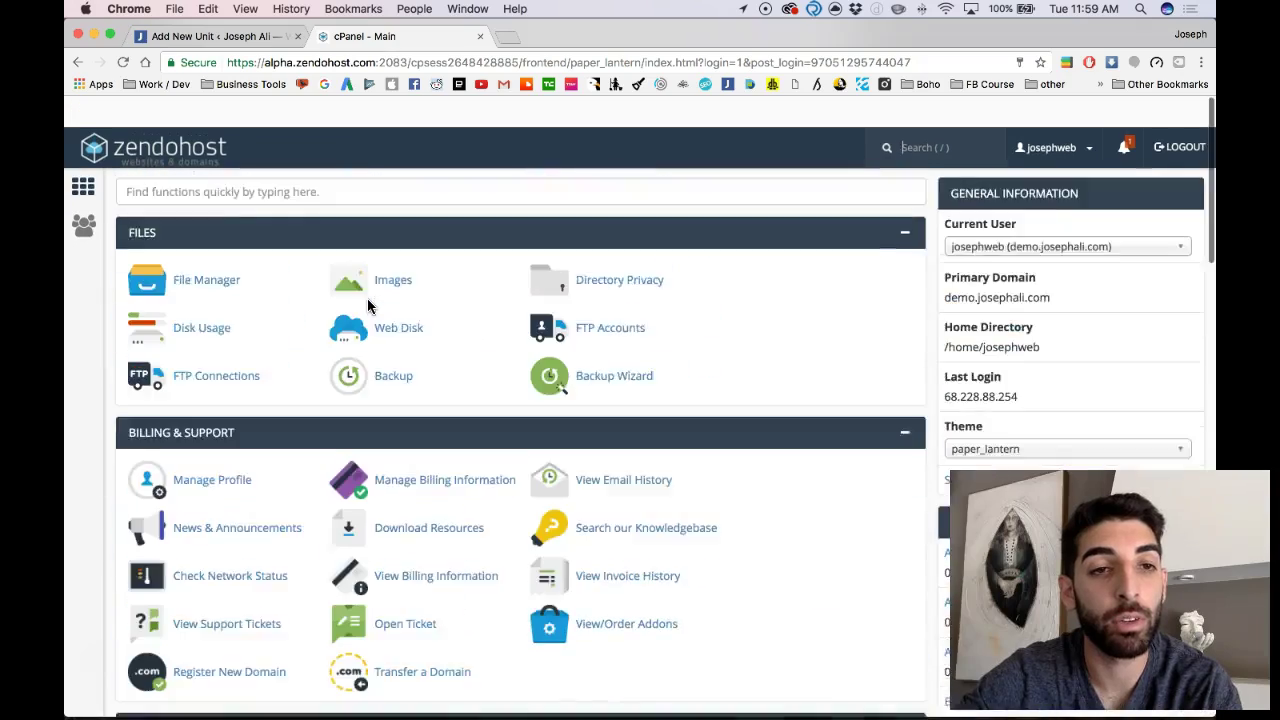
scroll(366, 300, "down", 6)
scroll(317, 420, "down", 10)
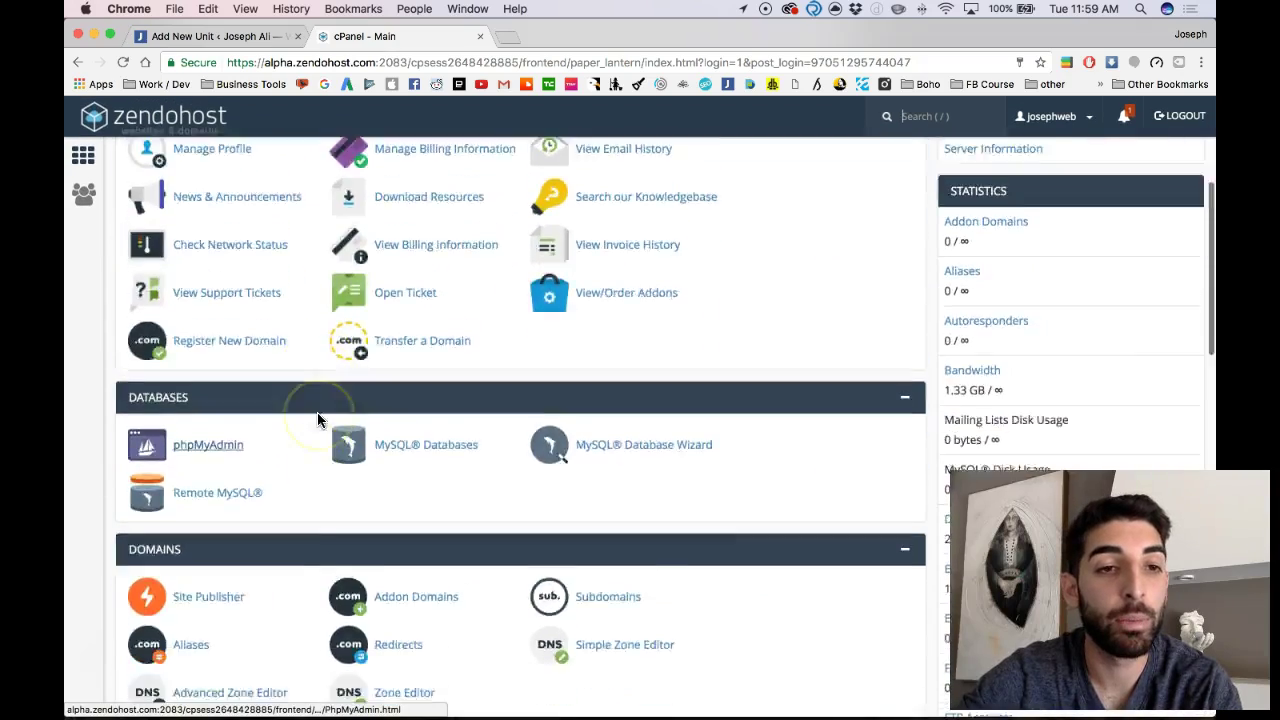
scroll(317, 420, "up", 5)
scroll(317, 420, "up", 8)
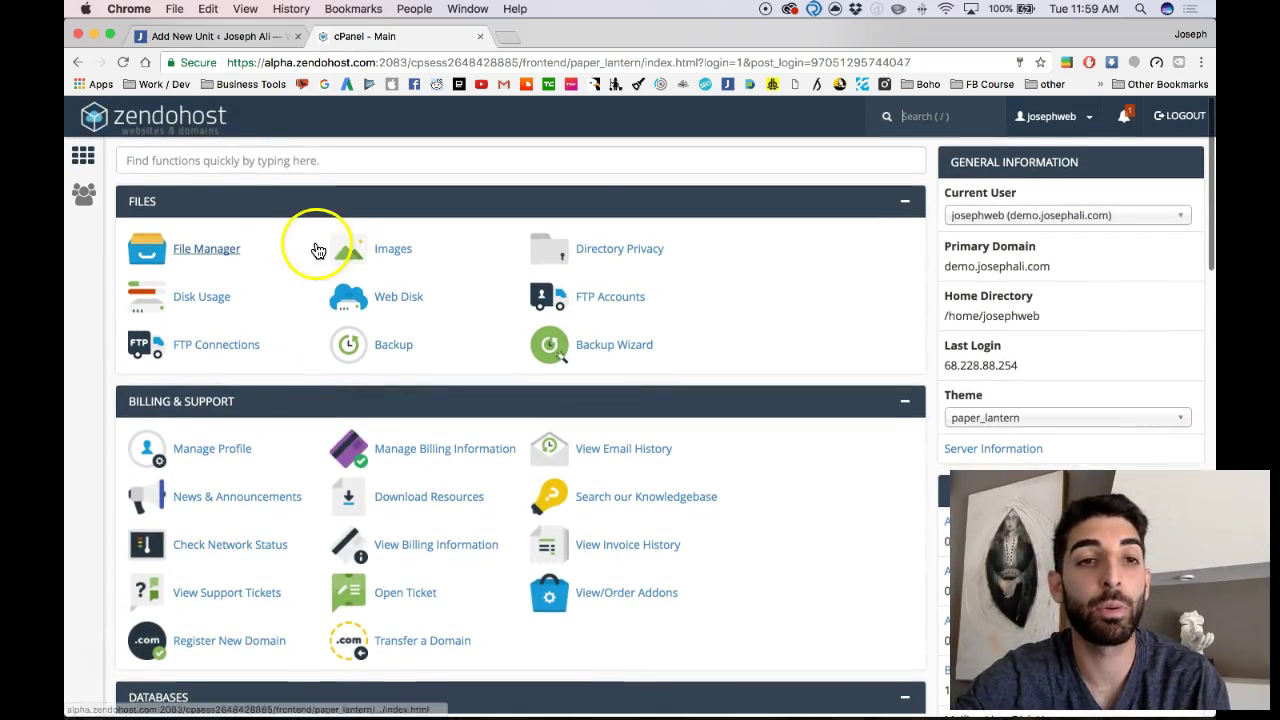
key("slash")
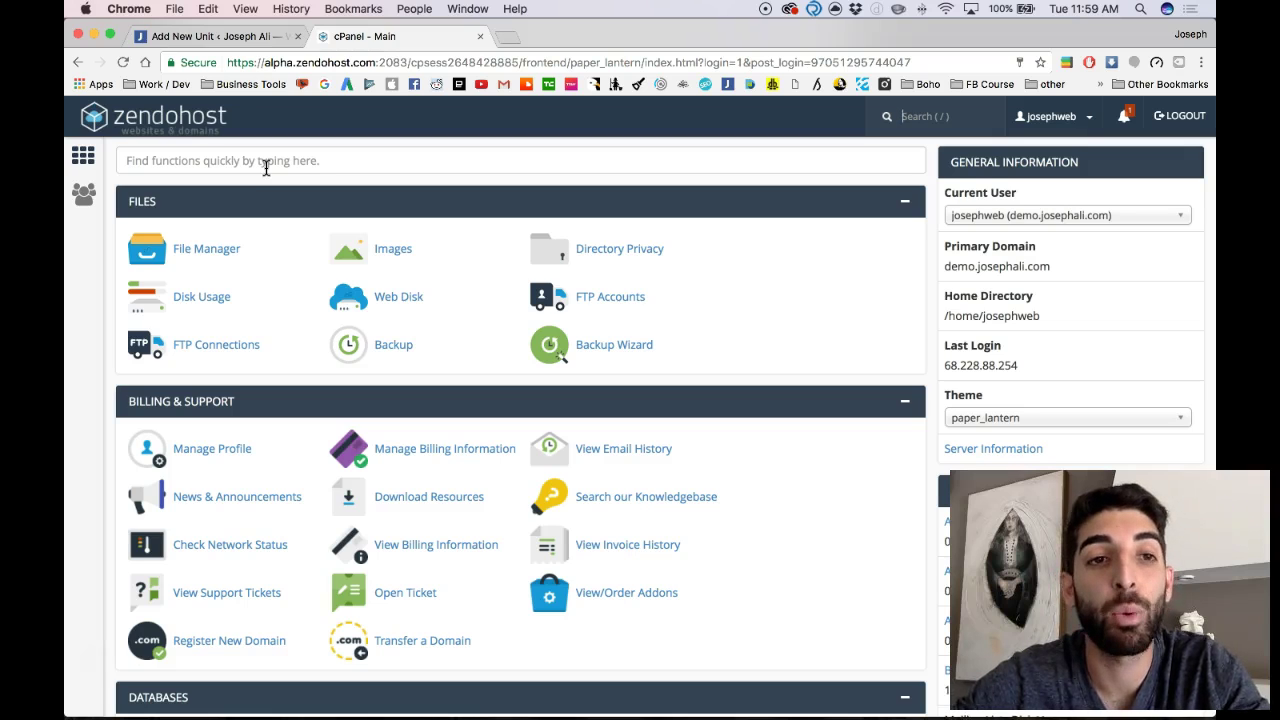
Step: Search 'site so' to reach Site Software, then open the WordPress (legacy) installer's Install form
left_click(266, 168)
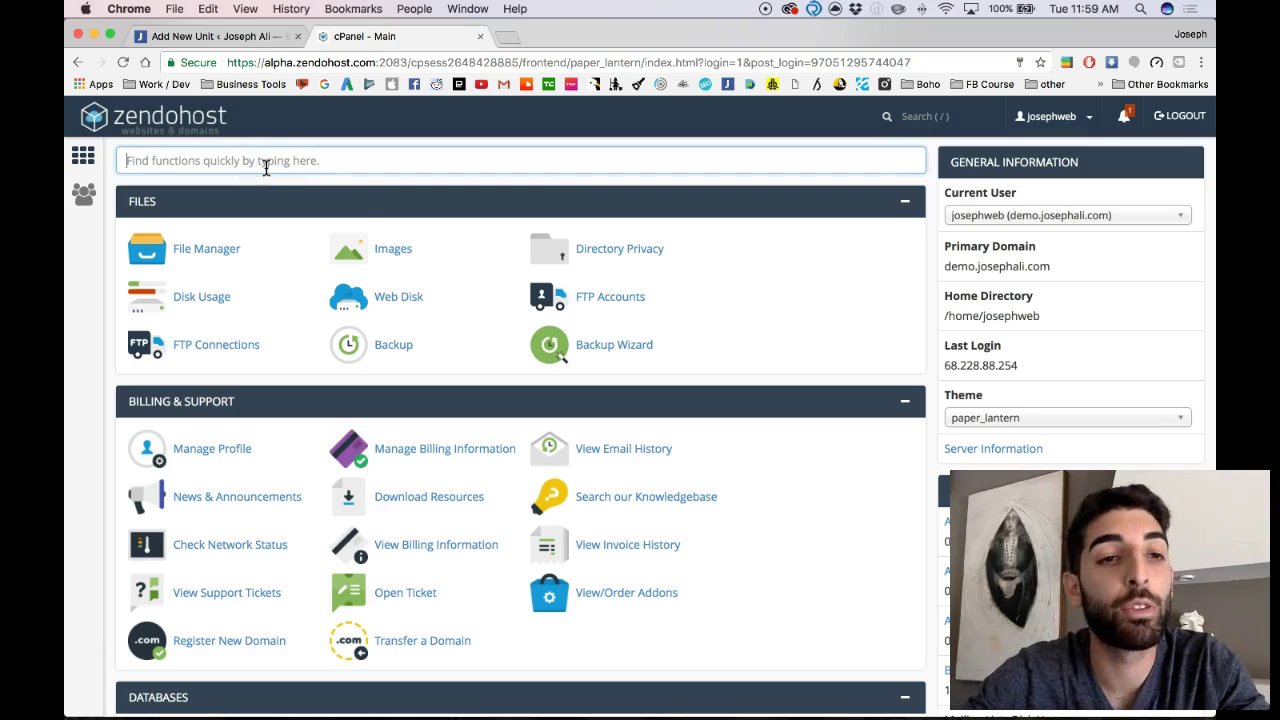
type("site so")
left_click(206, 250)
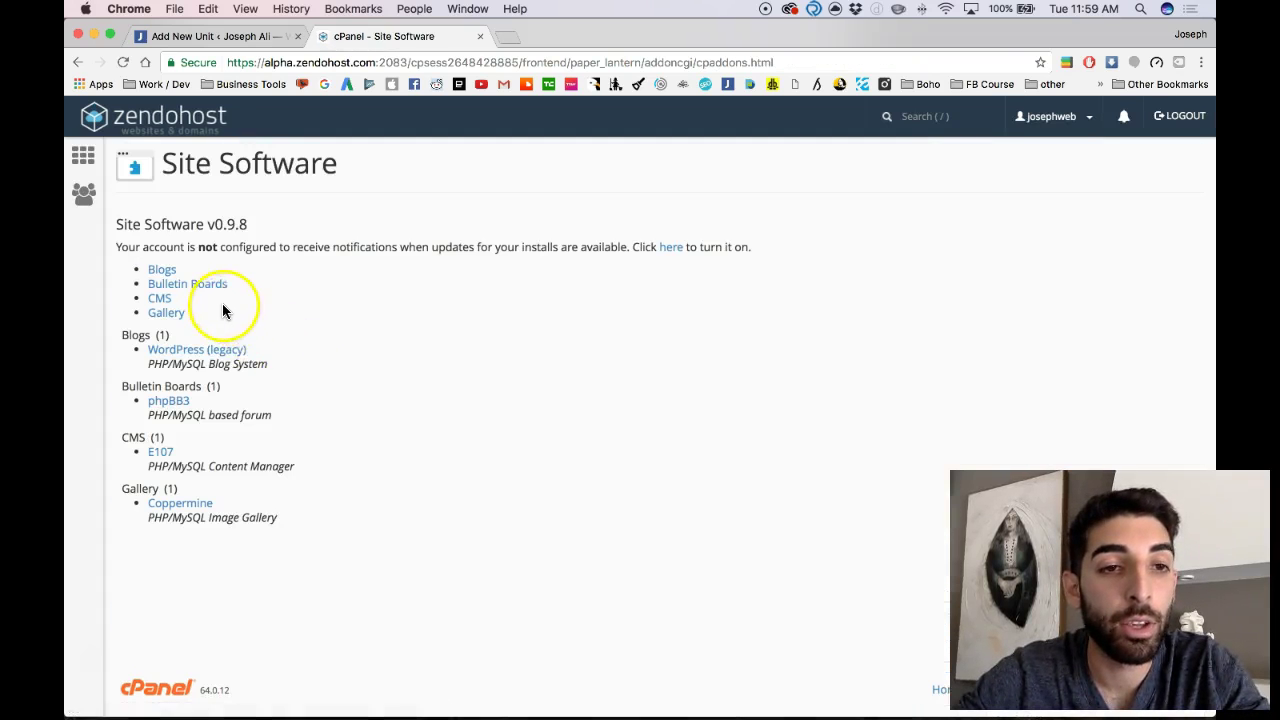
left_click(205, 350)
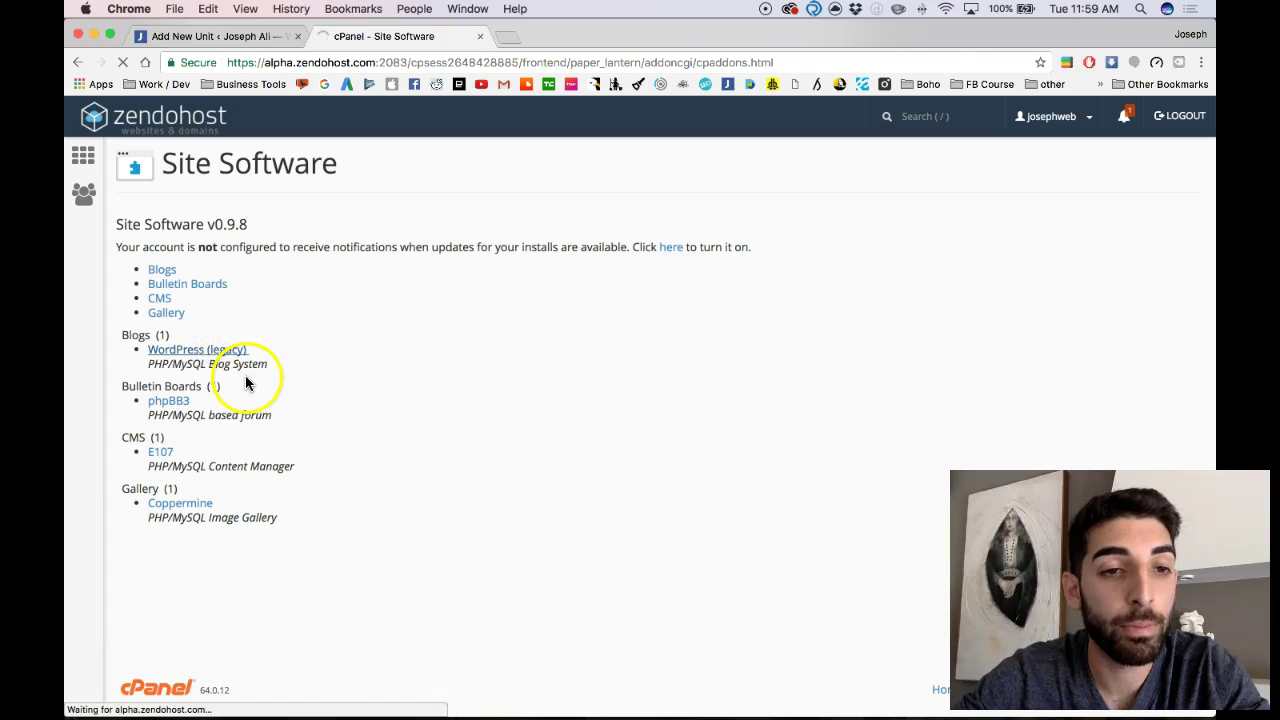
scroll(251, 425, "down", 1)
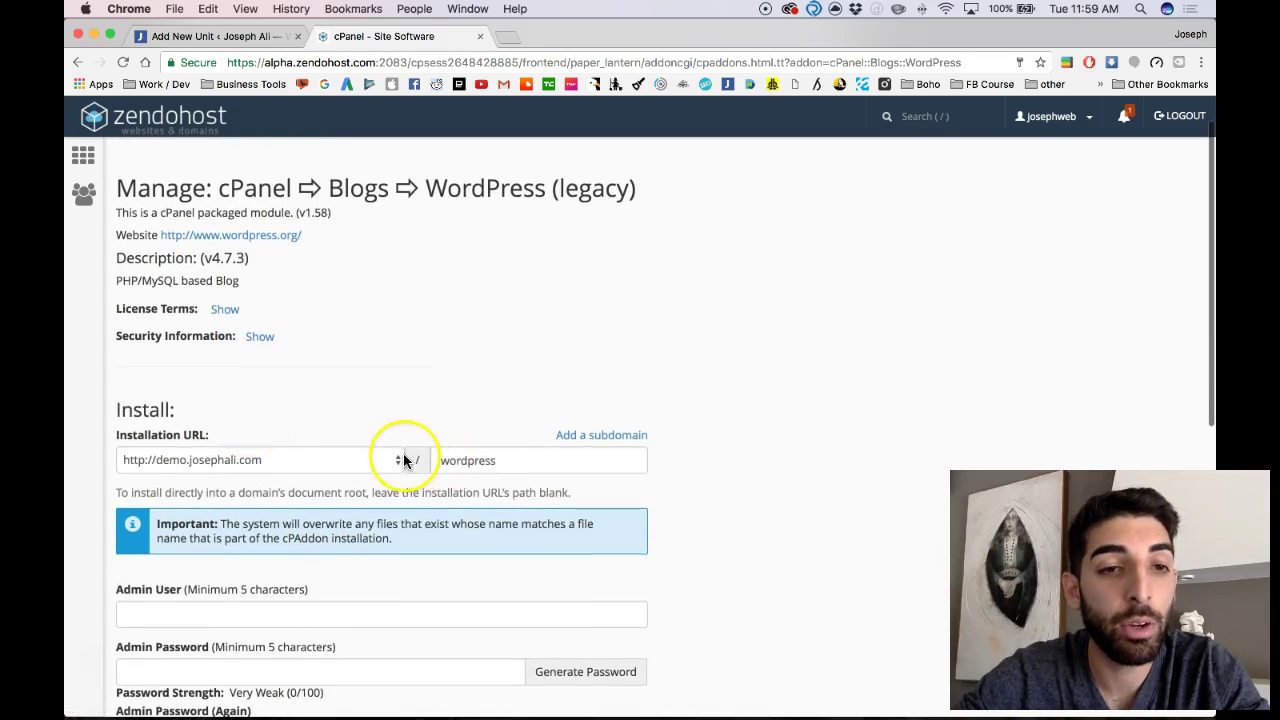
scroll(403, 458, "down", 3)
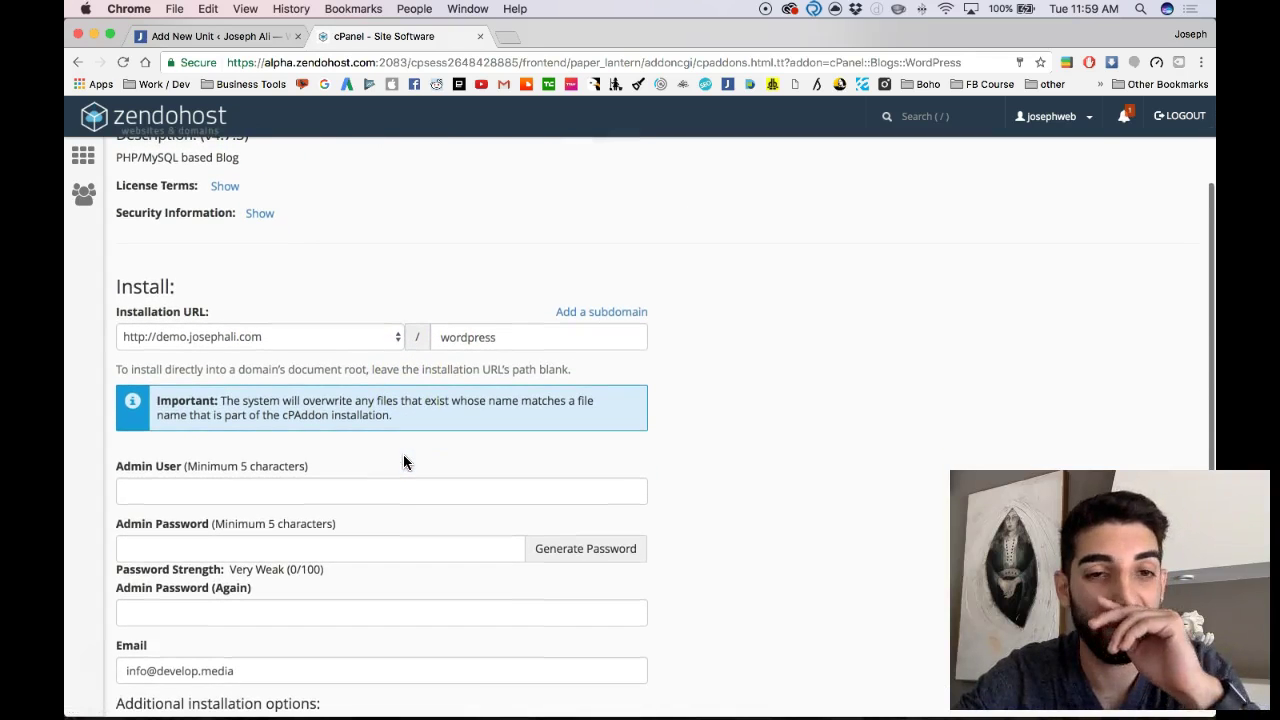
scroll(403, 457, "down", 1)
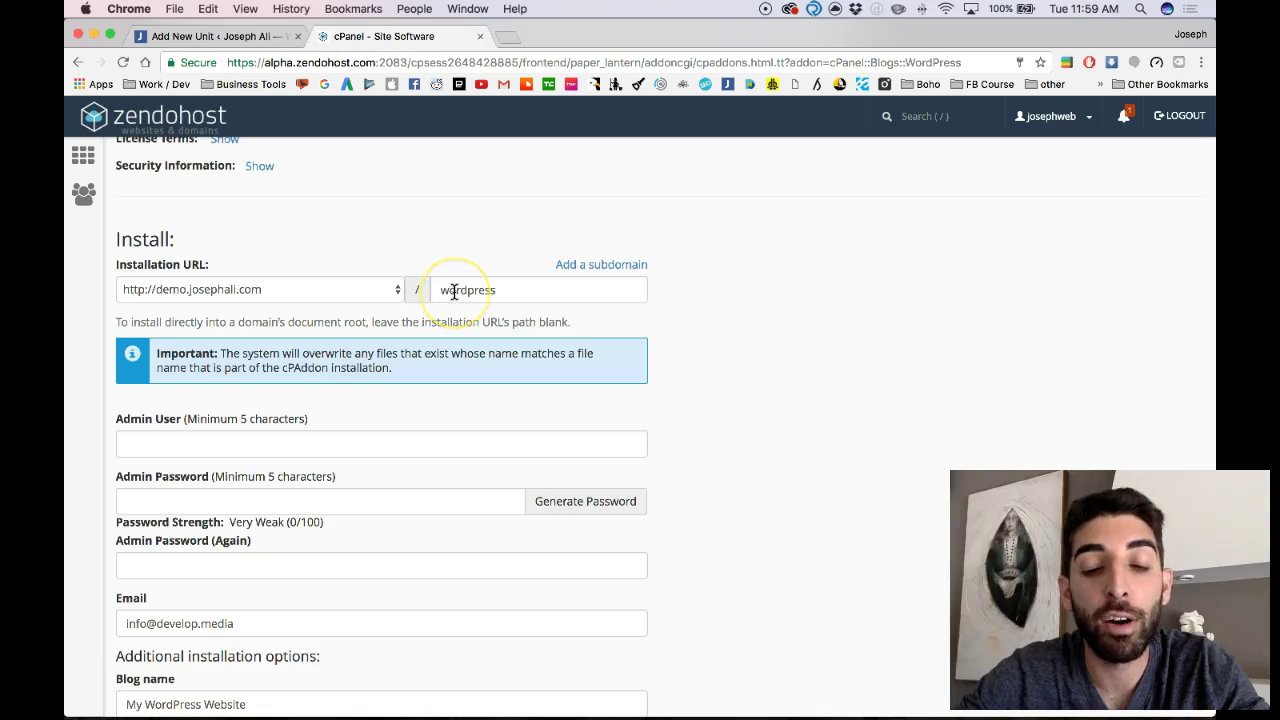
Step: Set the installation path to 'wordpress' after trying other folder names
double_click(454, 291)
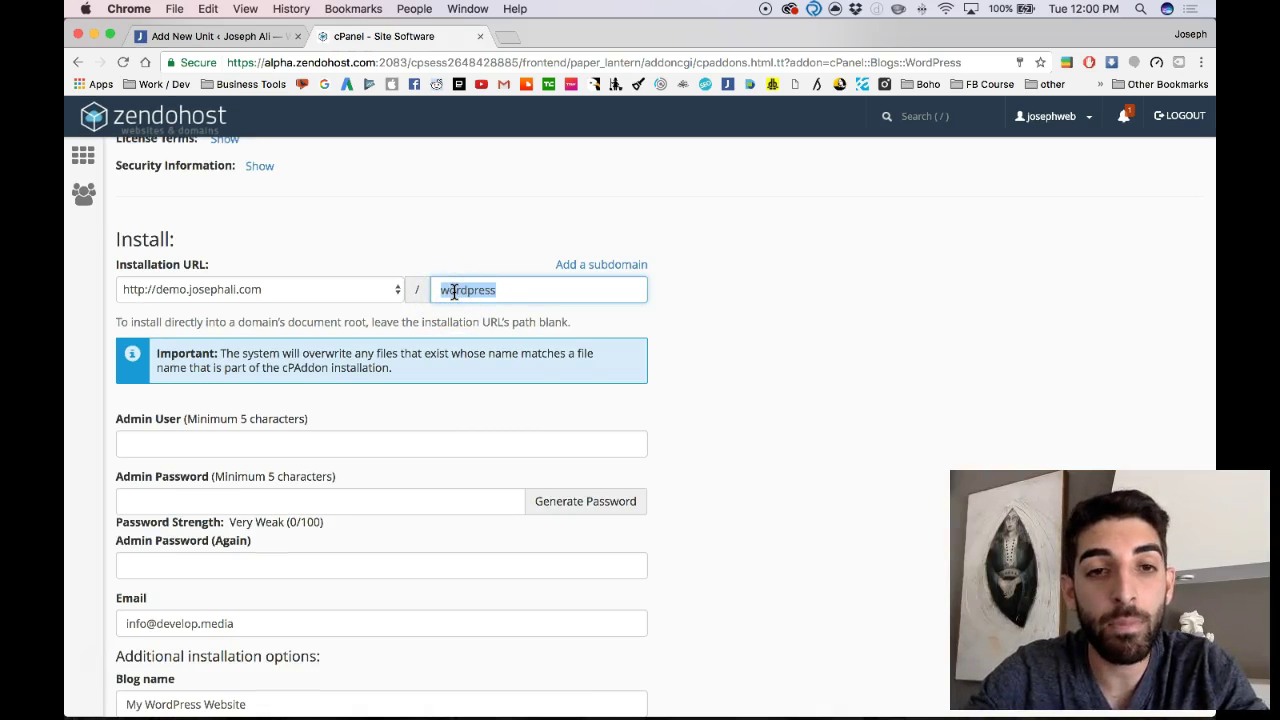
type("blog")
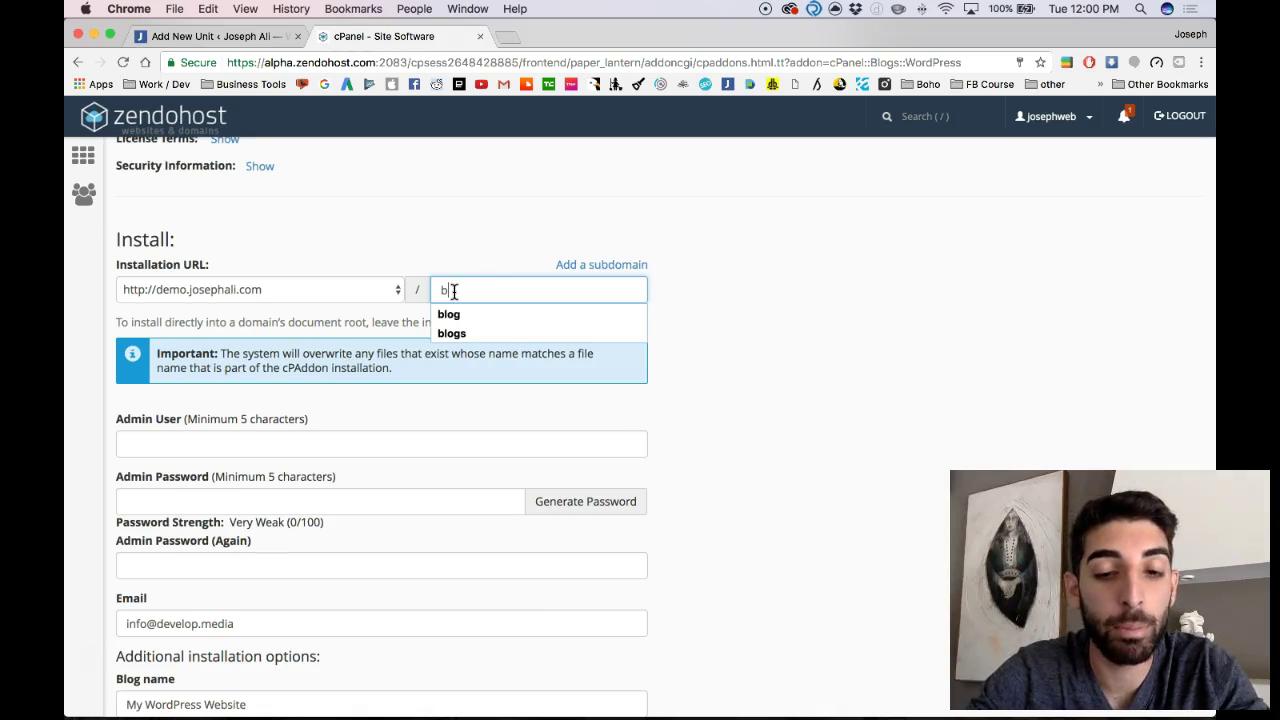
key("BackSpace")
key("BackSpace")
key("BackSpace")
key("BackSpace")
type("new")
key("BackSpace")
key("BackSpace")
key("BackSpace")
key("BackSpace")
type("wordpress")
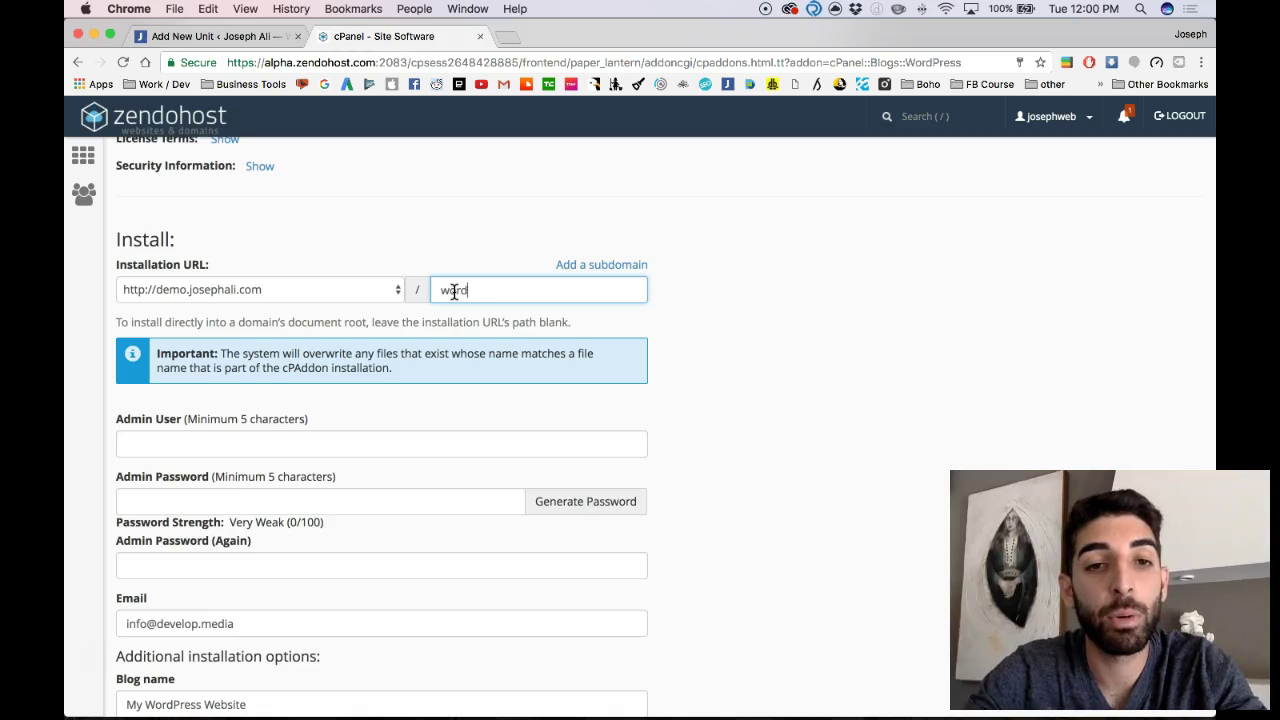
left_click(378, 244)
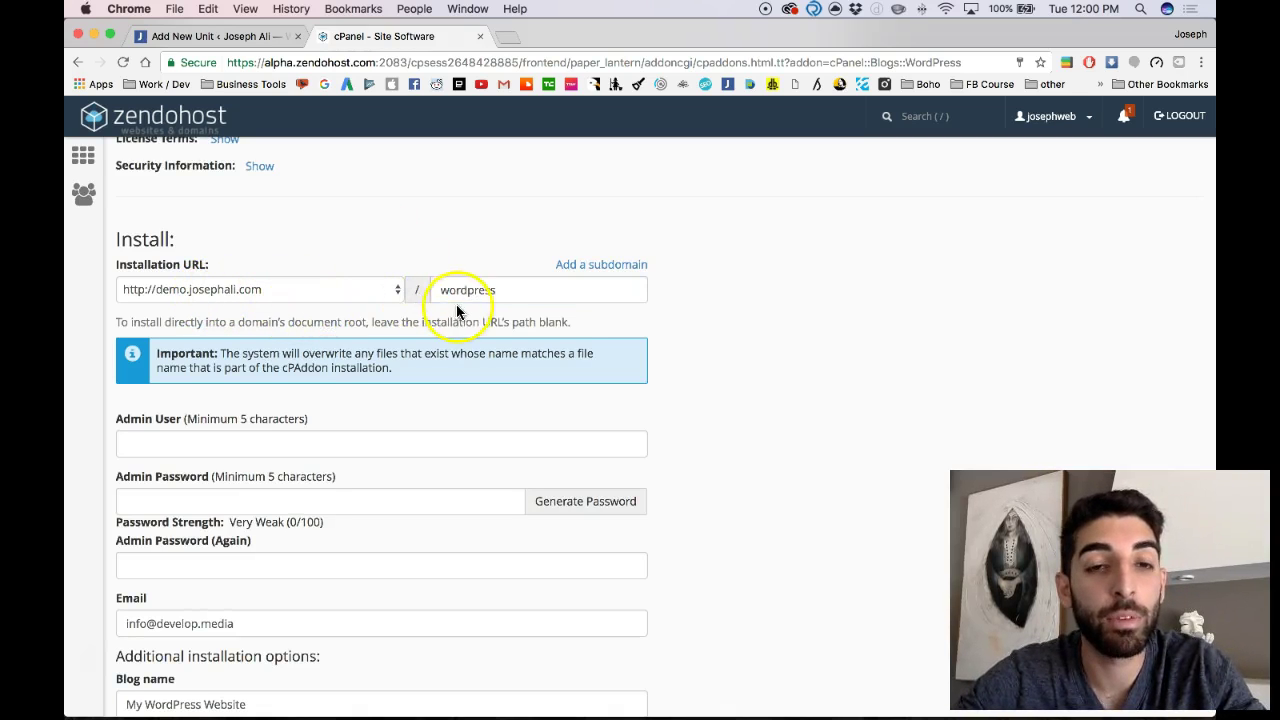
Step: Enter the admin username and apply a generated Very Strong password to both password fields
scroll(401, 340, "down", 2)
left_click(340, 364)
type("joseph")
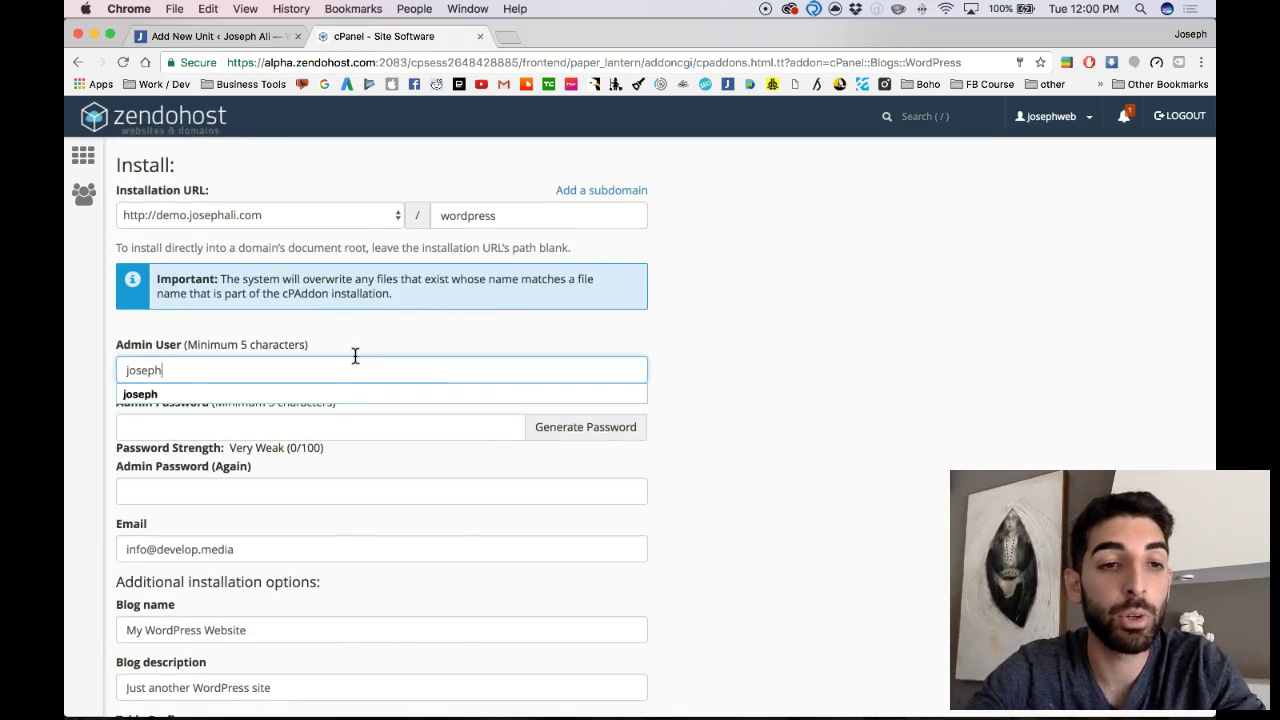
key("Tab")
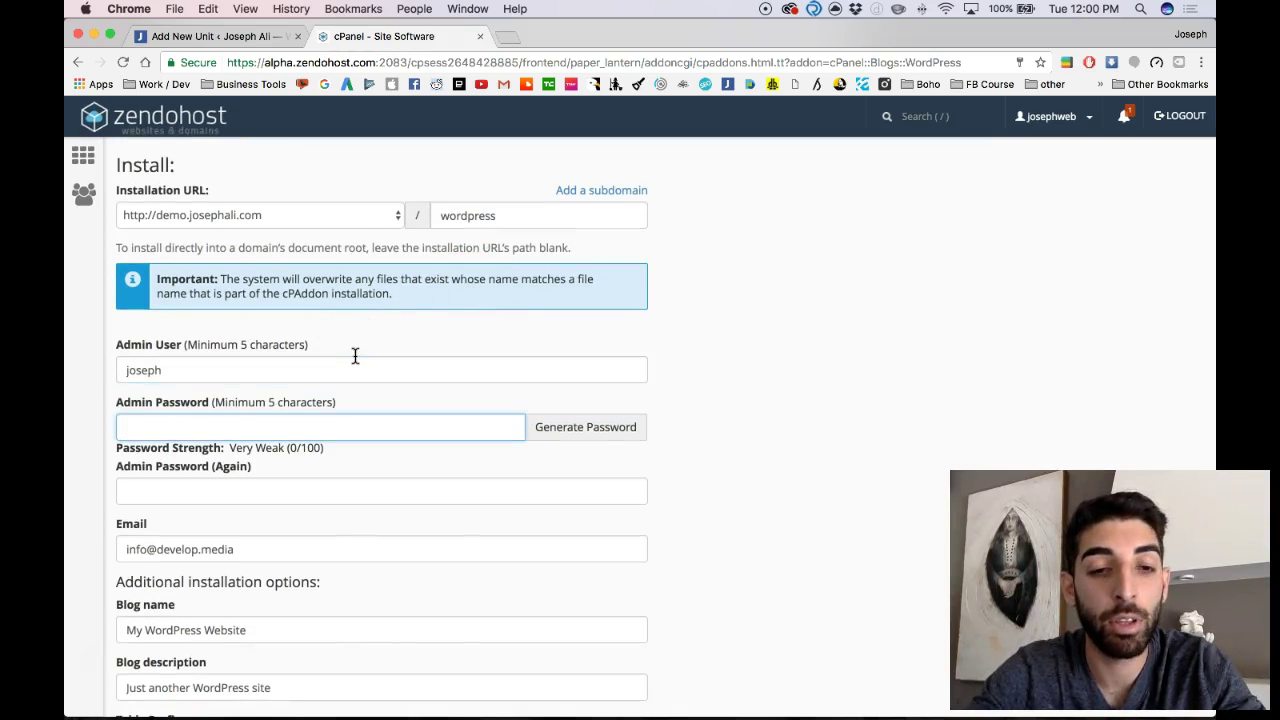
type("••••••••")
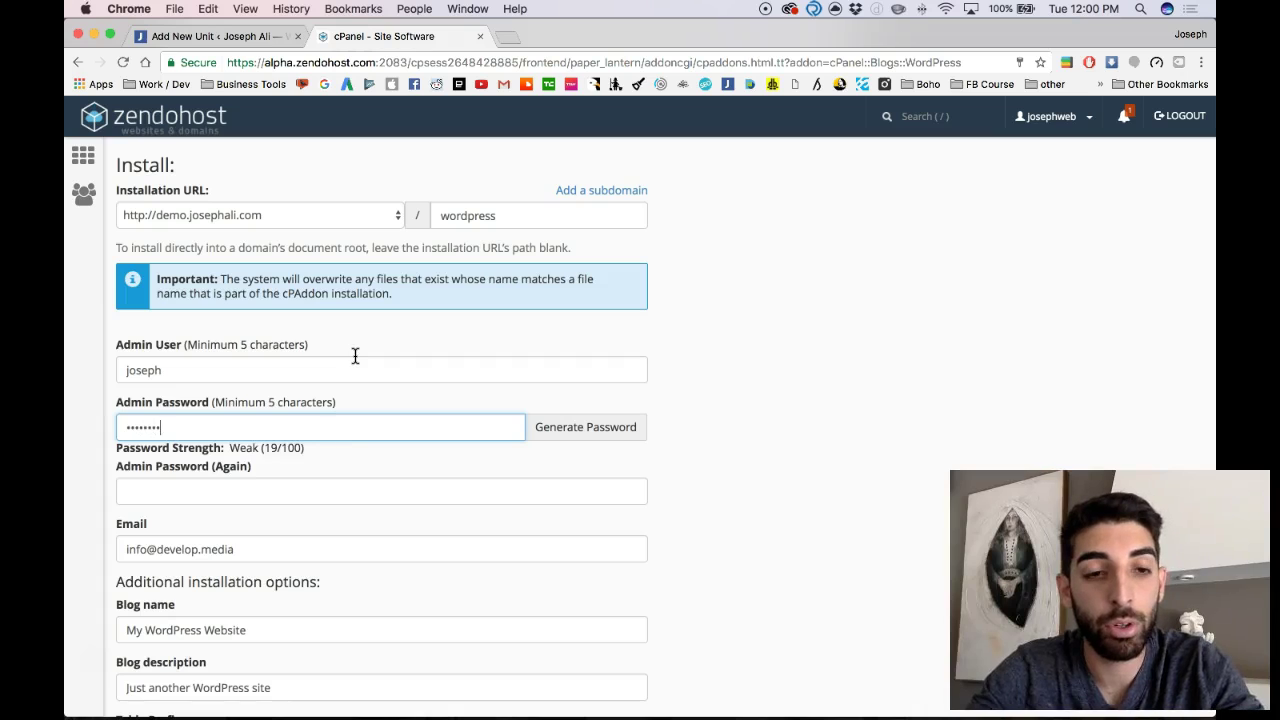
key("BackSpace")
key("BackSpace")
key("BackSpace")
key("BackSpace")
key("BackSpace")
key("BackSpace")
key("BackSpace")
key("BackSpace")
left_click(551, 430)
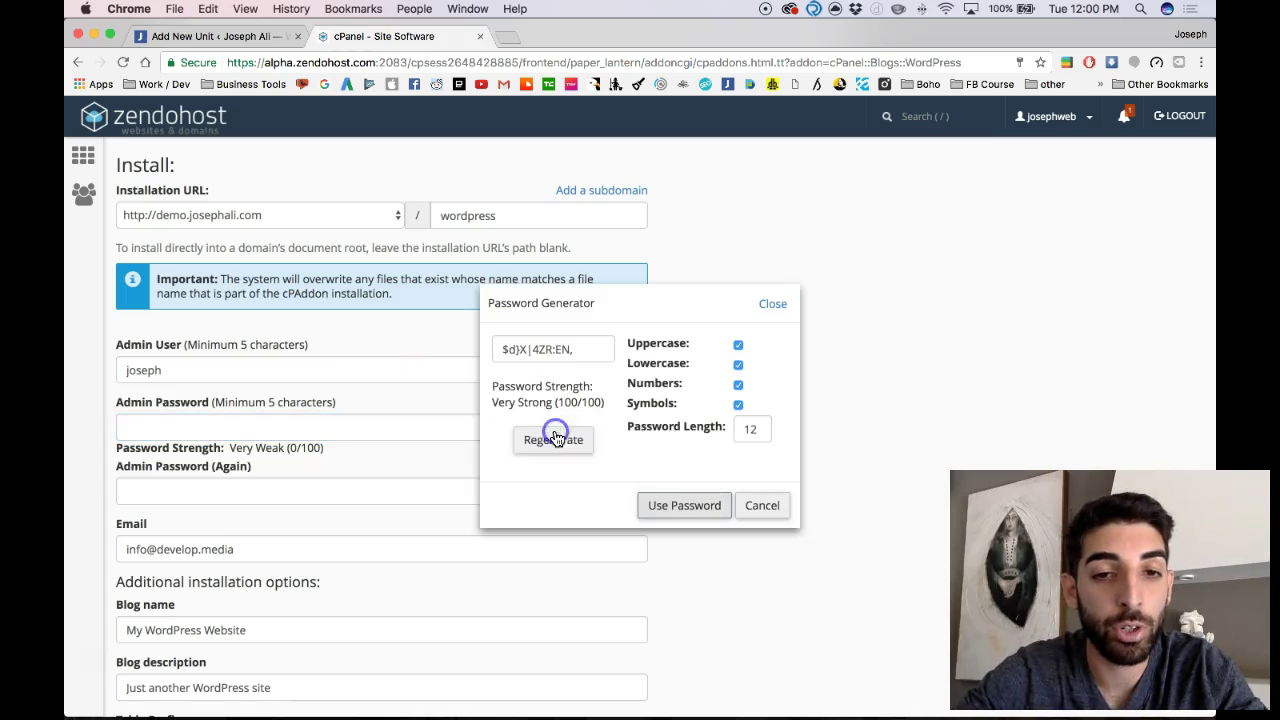
triple_click(557, 349)
left_click(703, 507)
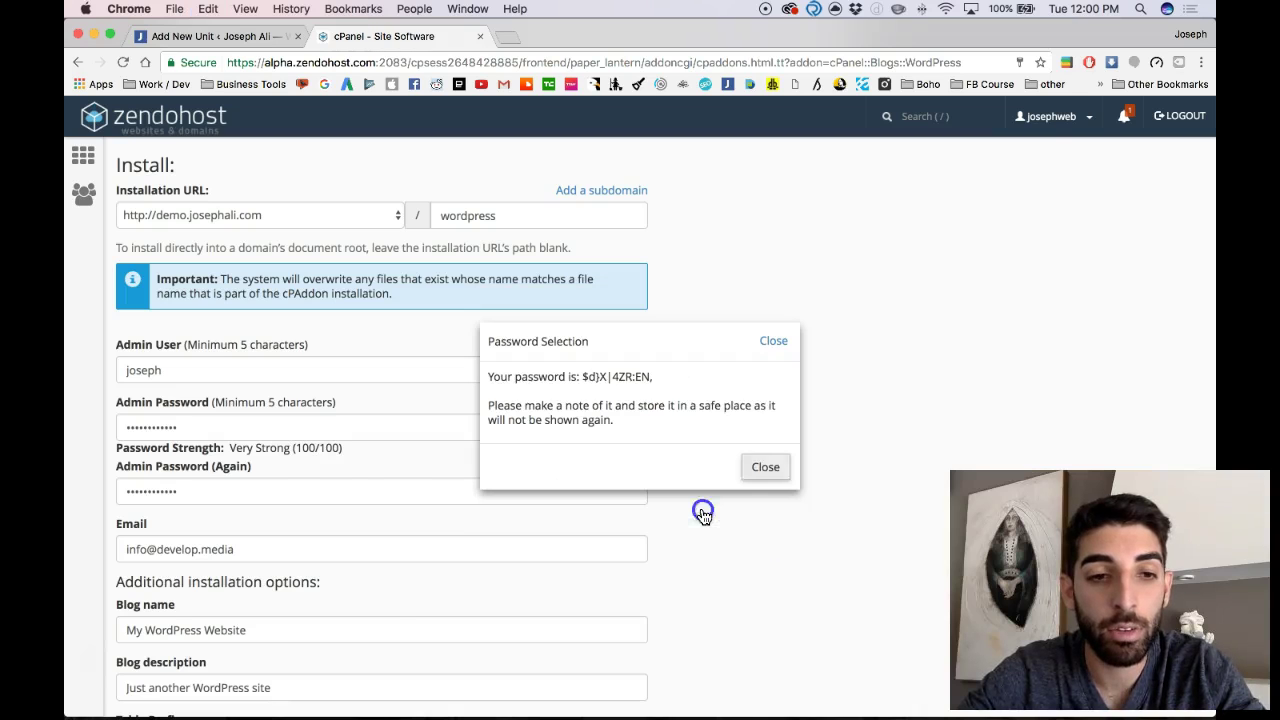
left_click(765, 467)
Step: Move down the form to the Blog name field
scroll(190, 500, "down", 4)
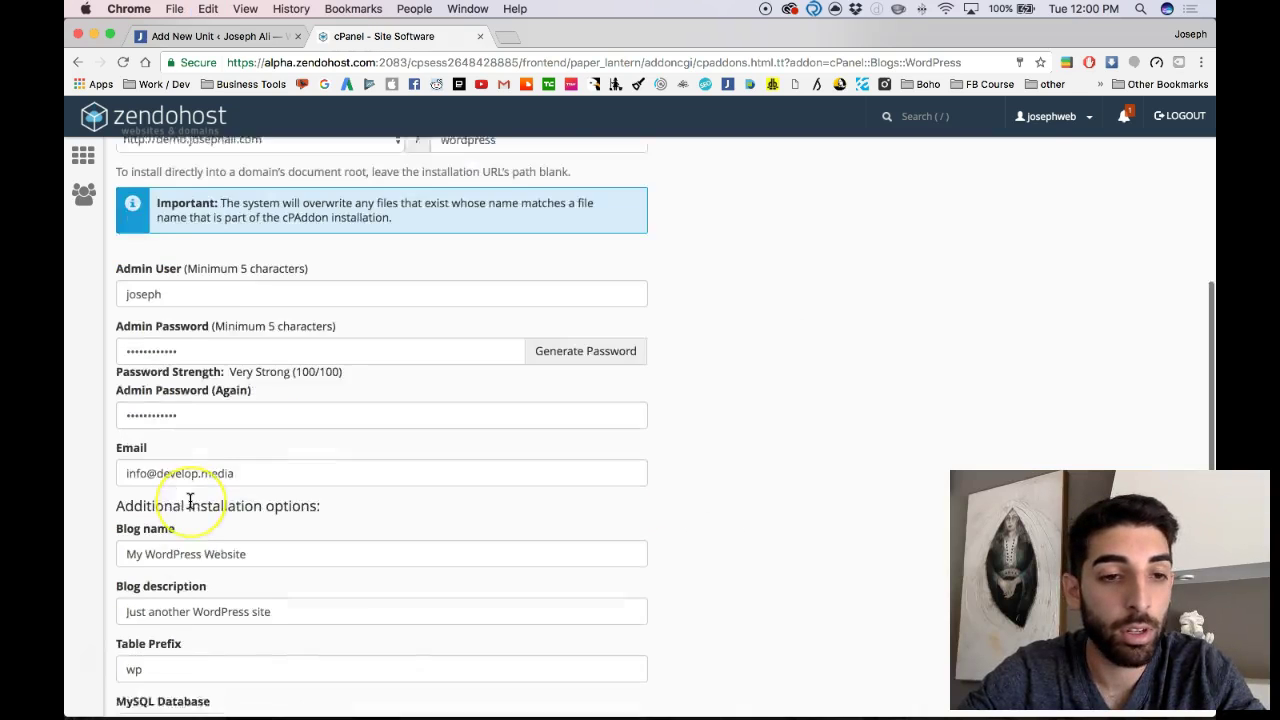
scroll(190, 500, "down", 3)
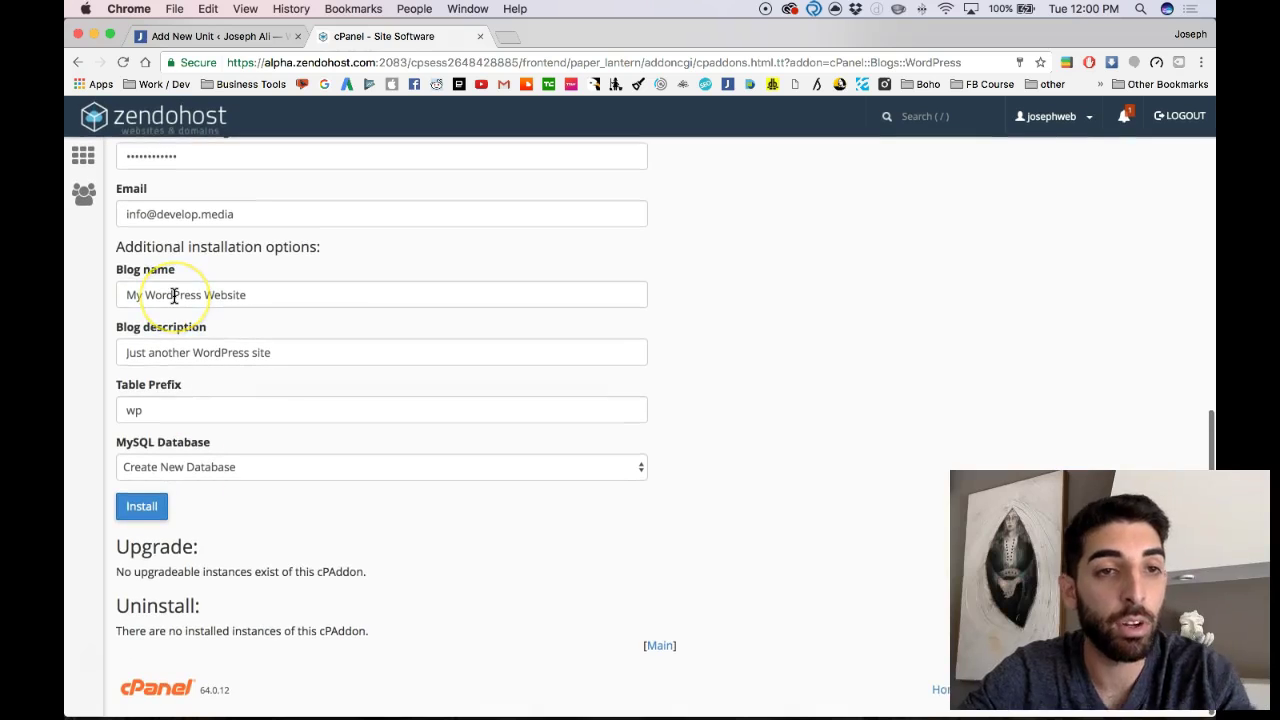
scroll(174, 295, "up", 3)
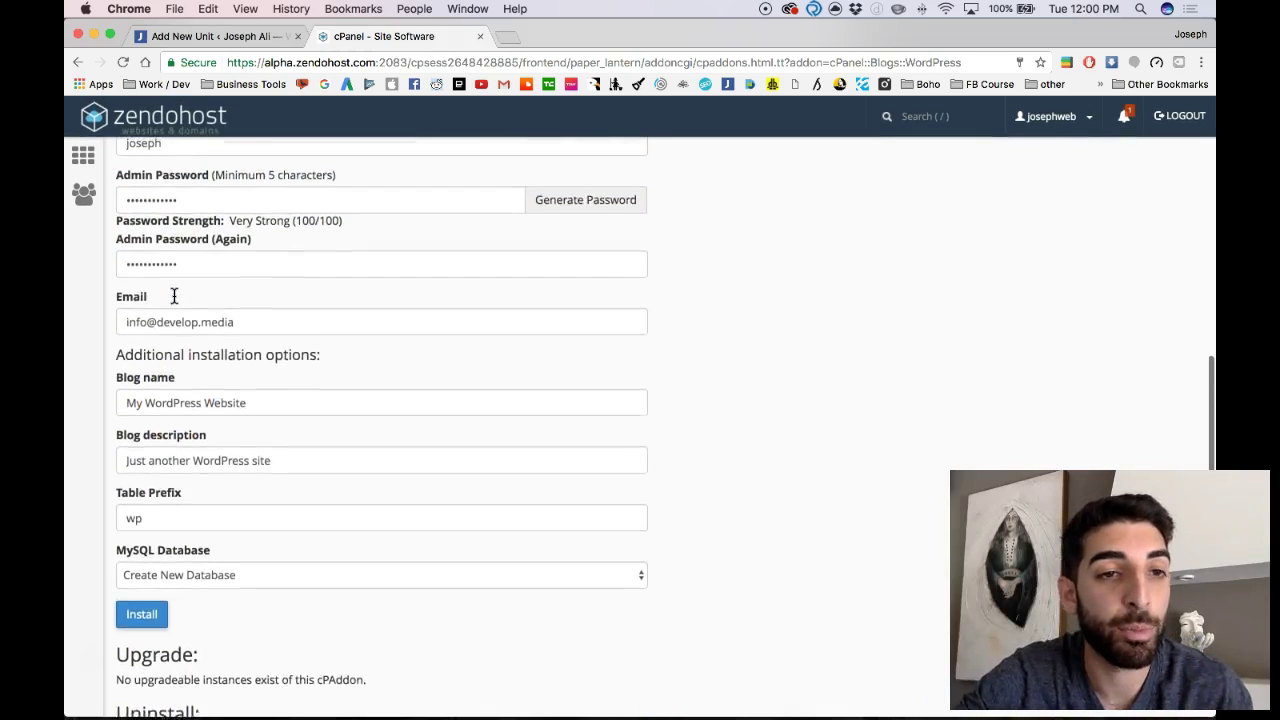
scroll(174, 291, "down", 2)
left_click(158, 343)
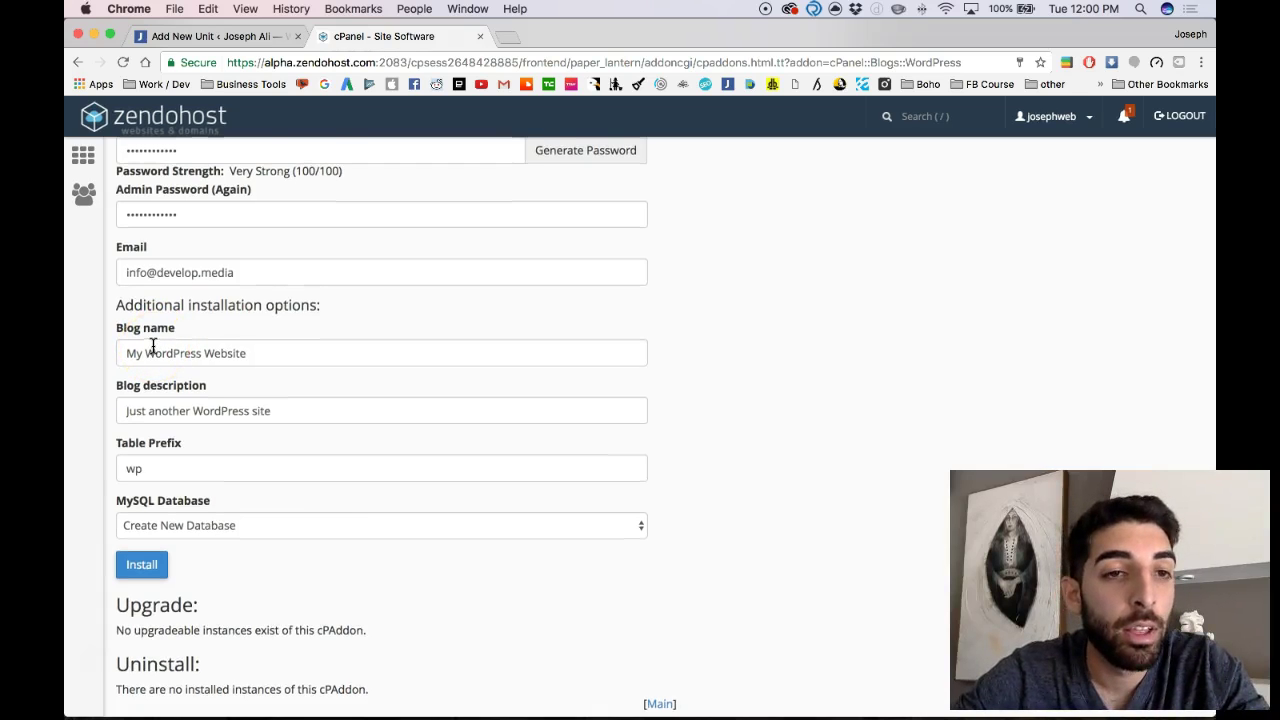
Step: Replace the default blog name with the owner's own WordPress Blog title
left_click(154, 344)
scroll(156, 342, "down", 1)
triple_click(158, 340)
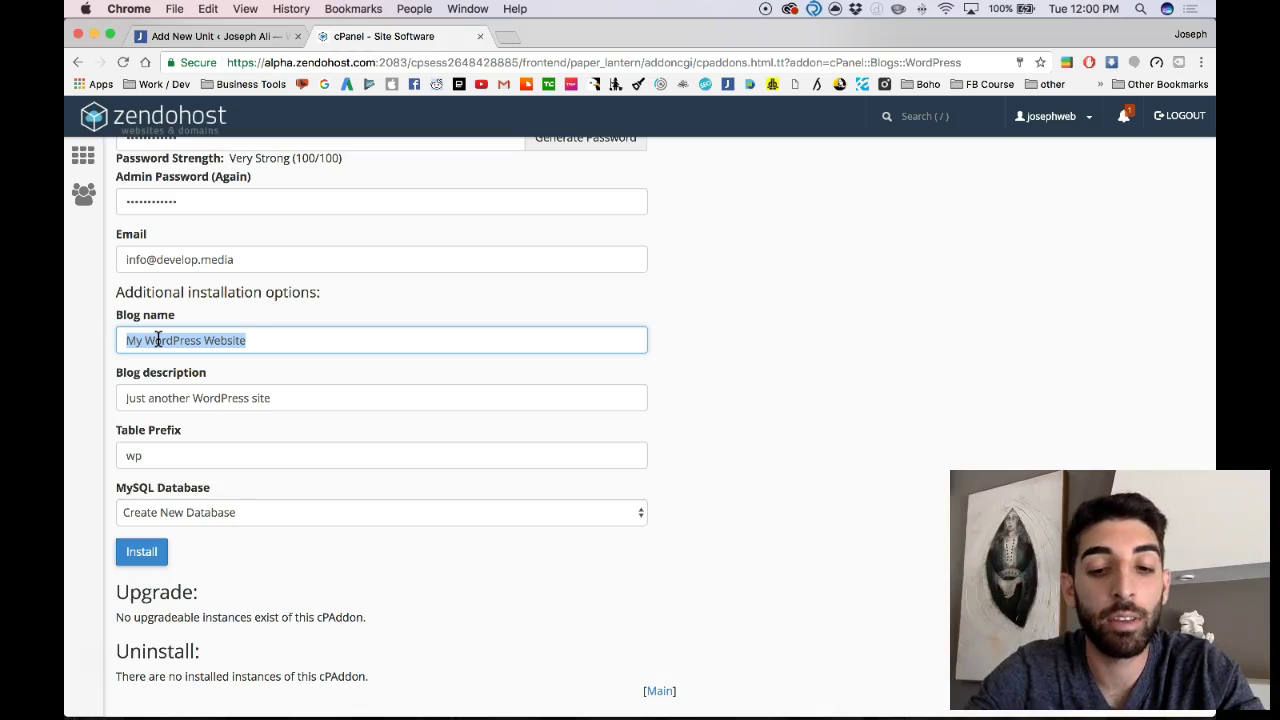
type("Joseph Ali")
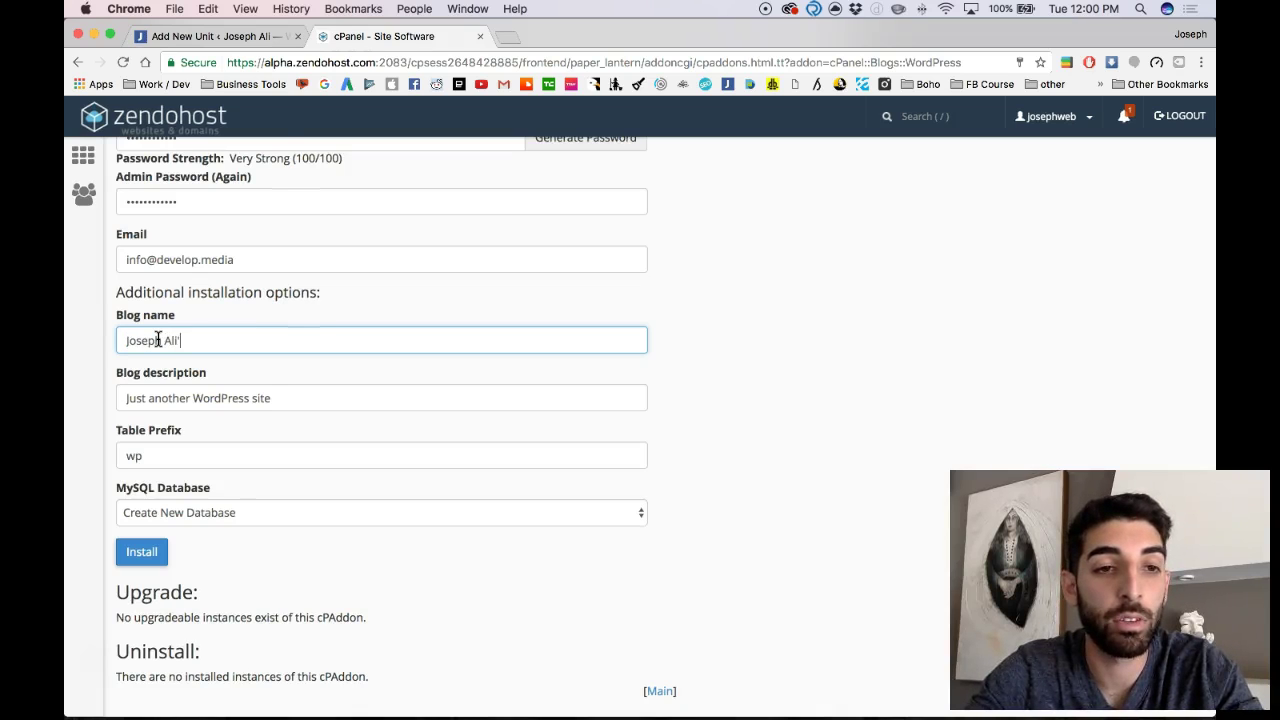
type("'s Wordpress Blog")
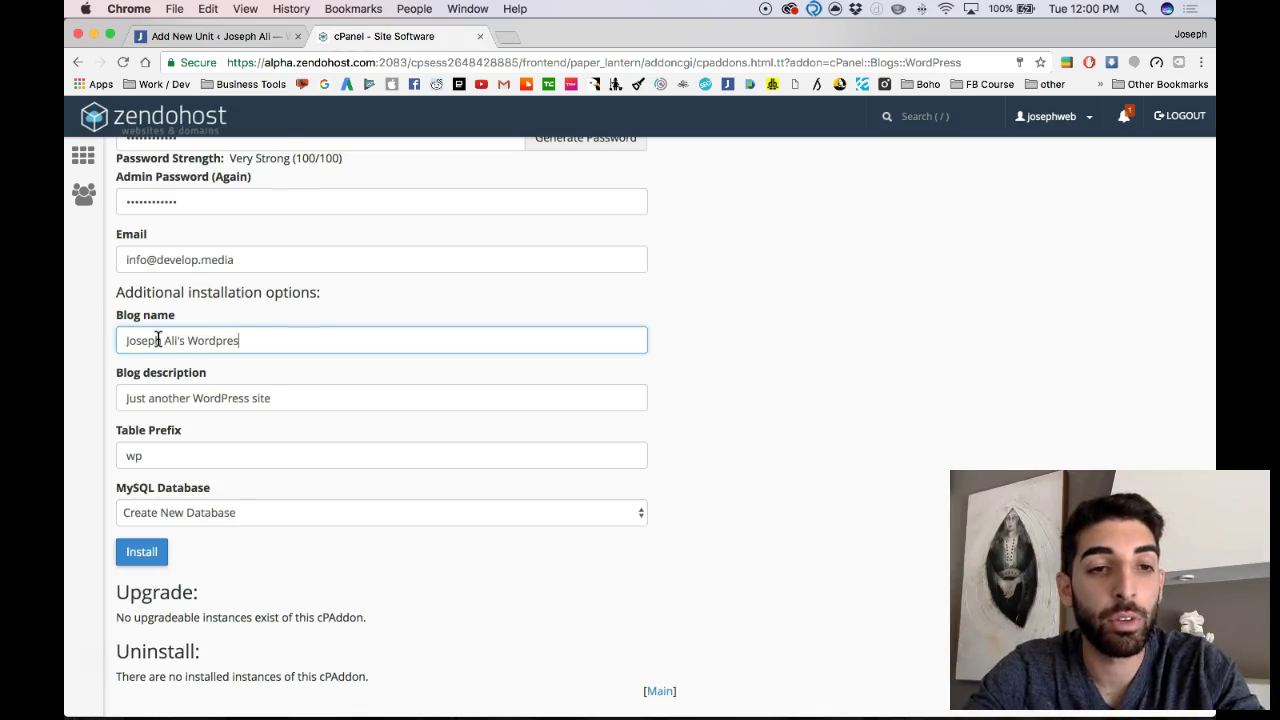
key("Tab")
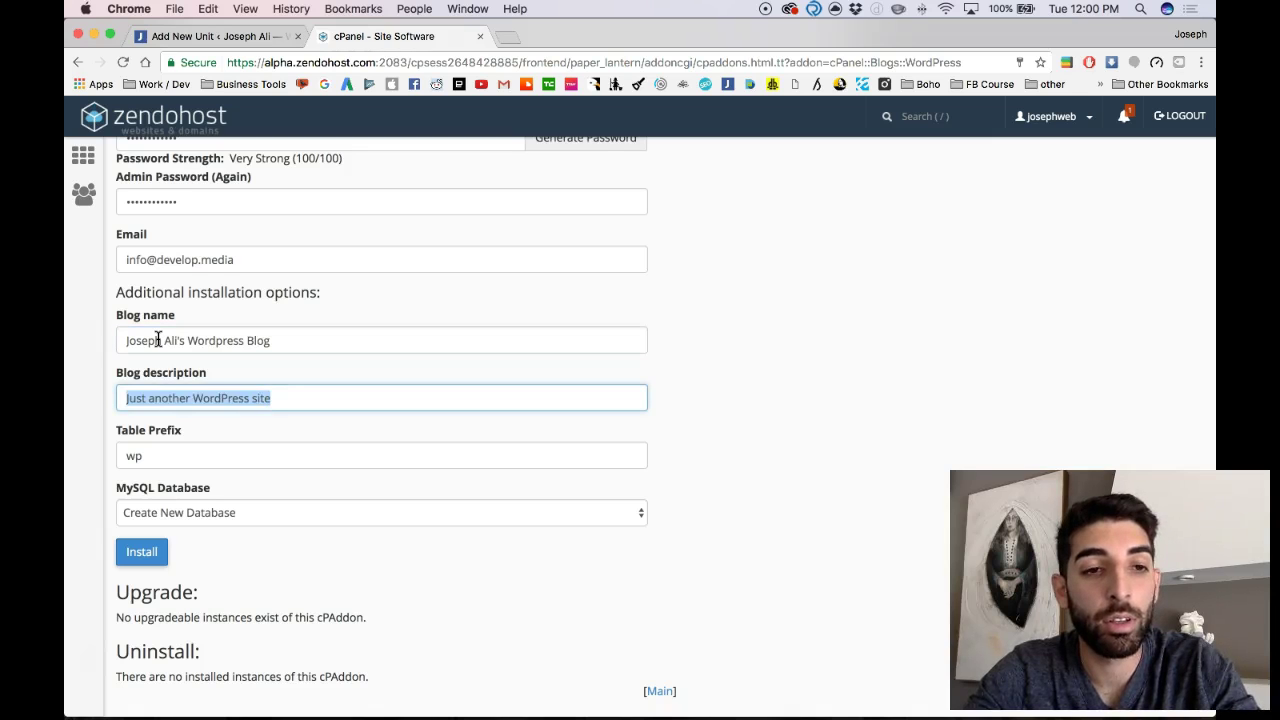
Step: Keep table prefix wp and Create New Database, then start the installation
left_click(198, 461)
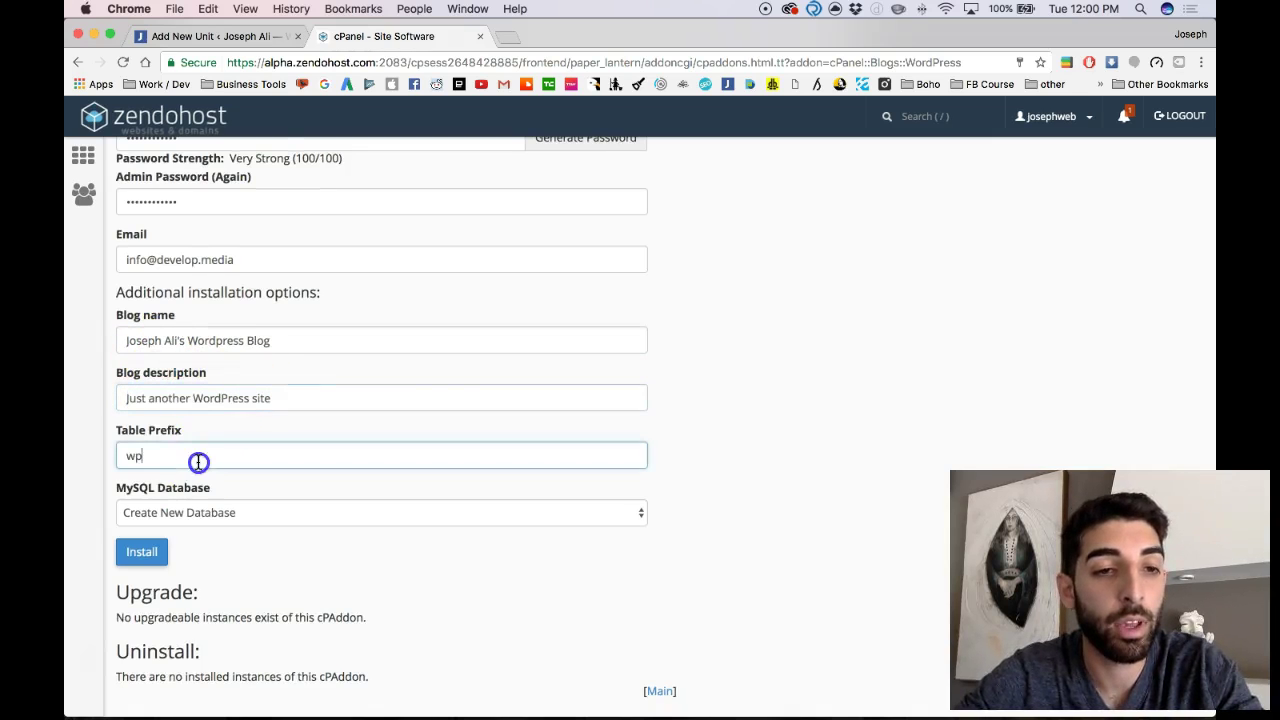
scroll(177, 460, "down", 1)
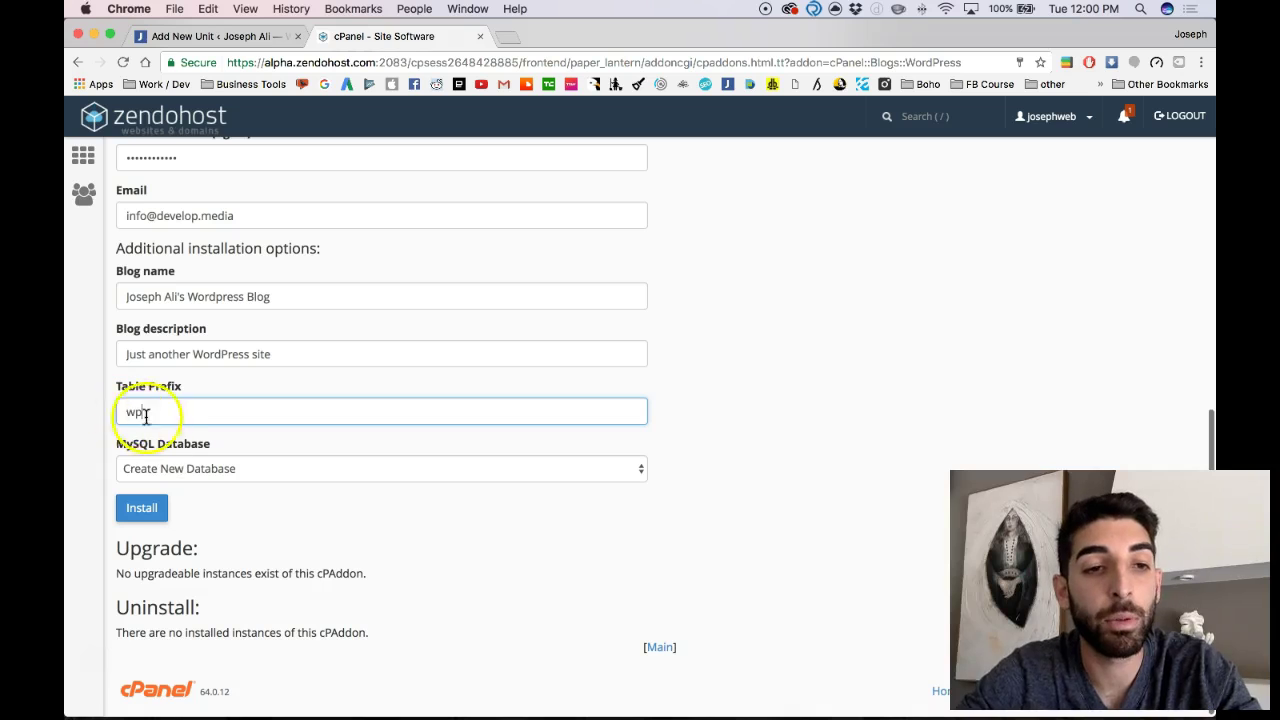
scroll(143, 488, "down", 1)
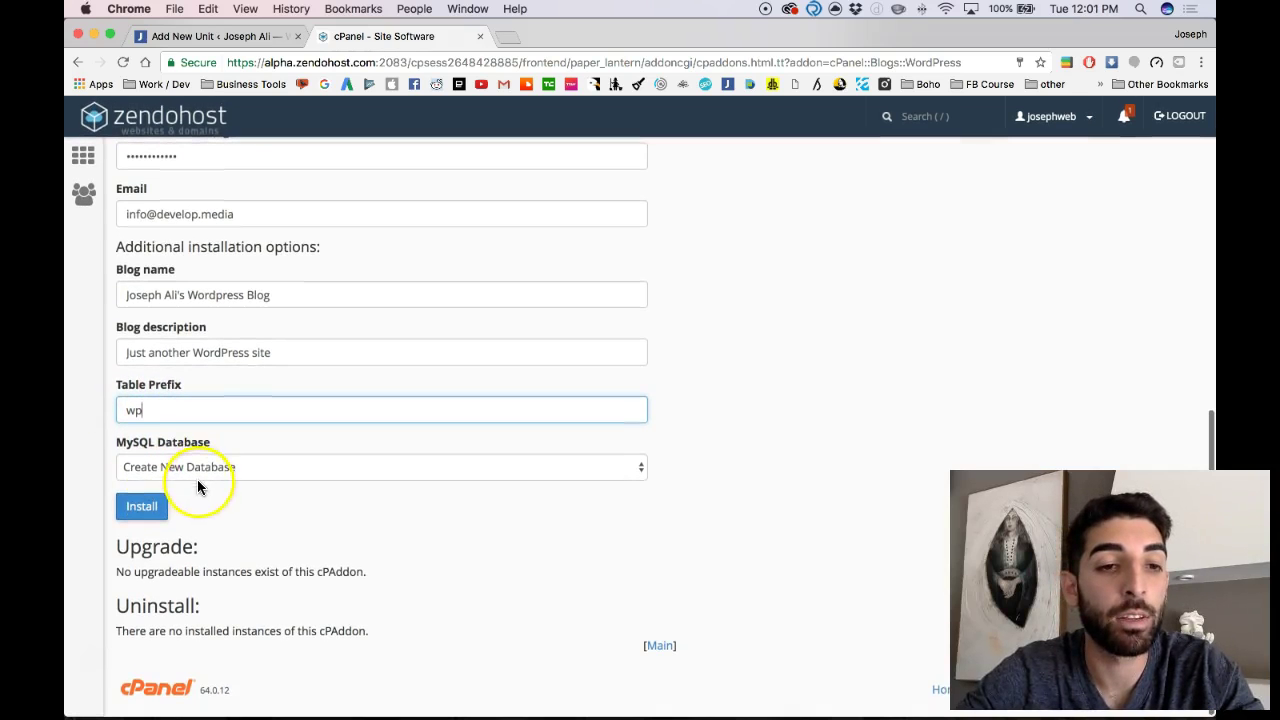
left_click(189, 468)
left_click(189, 468)
left_click(149, 508)
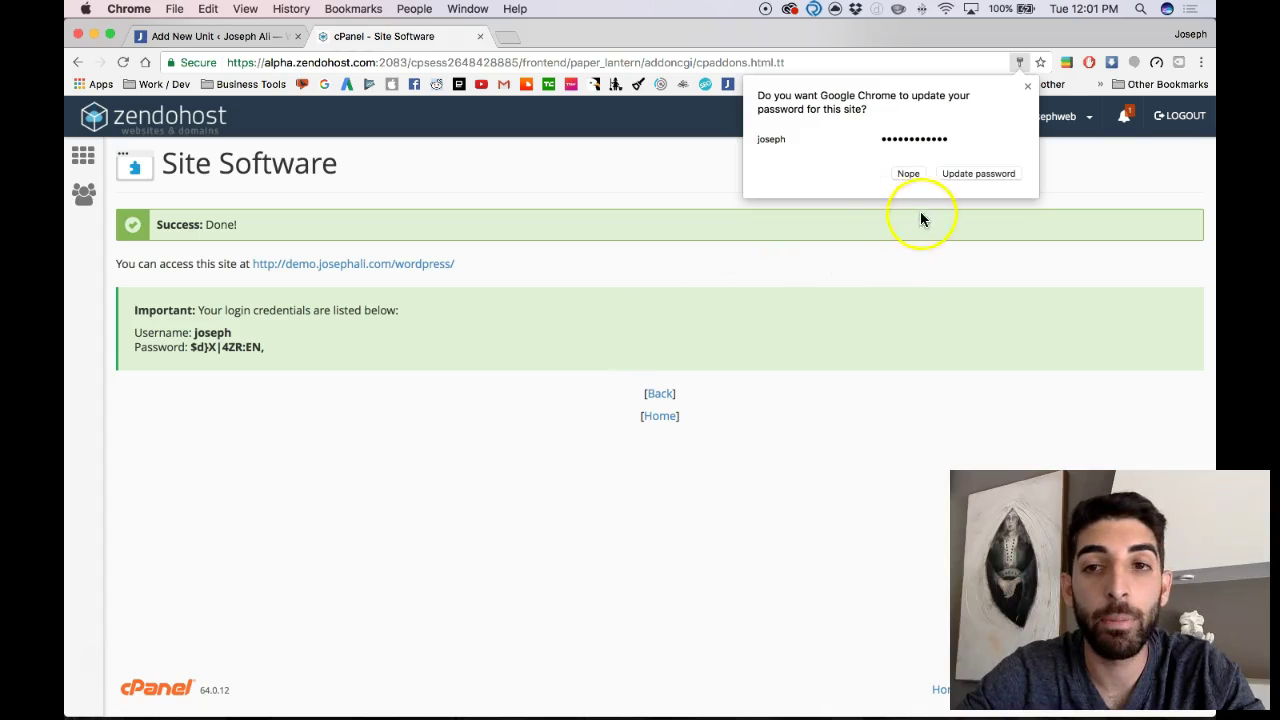
Step: Decline Chrome's password update and select the new admin password on the Success page
left_click(908, 174)
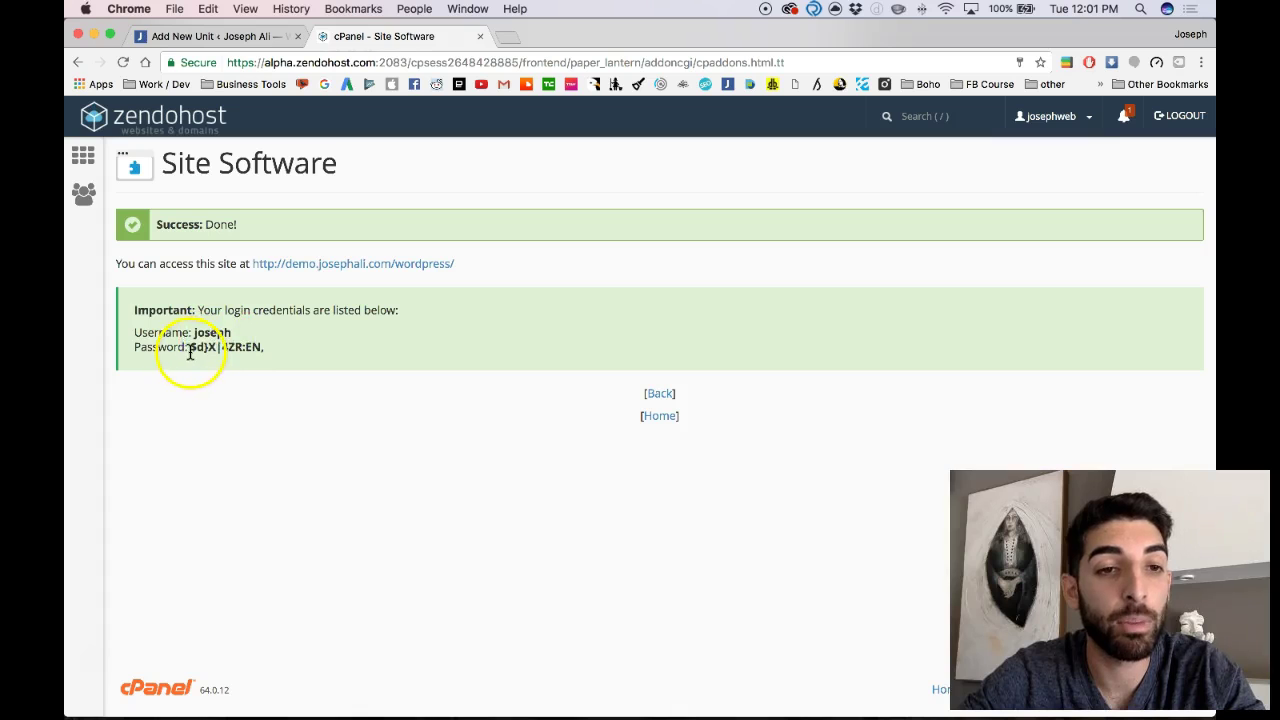
left_click_drag(190, 347, 283, 350)
Step: Open the new site and load its wp-admin login page
left_click(332, 263)
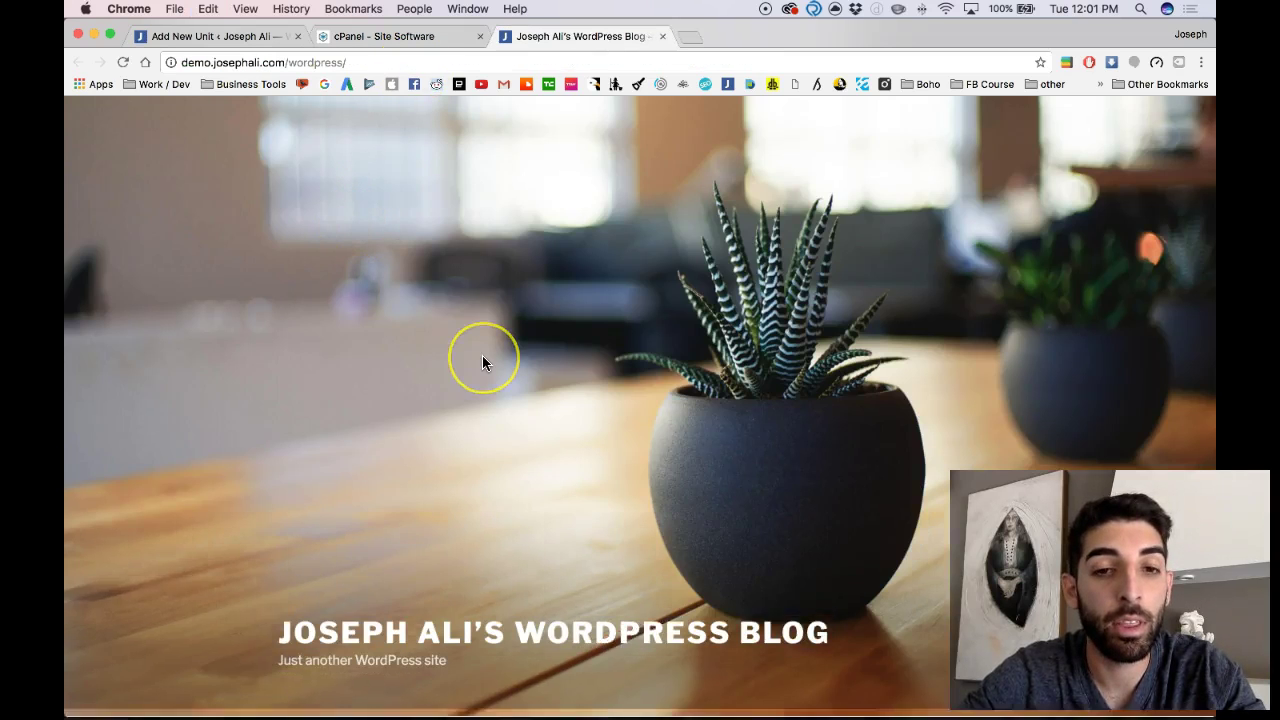
scroll(482, 355, "down", 5)
scroll(482, 355, "up", 8)
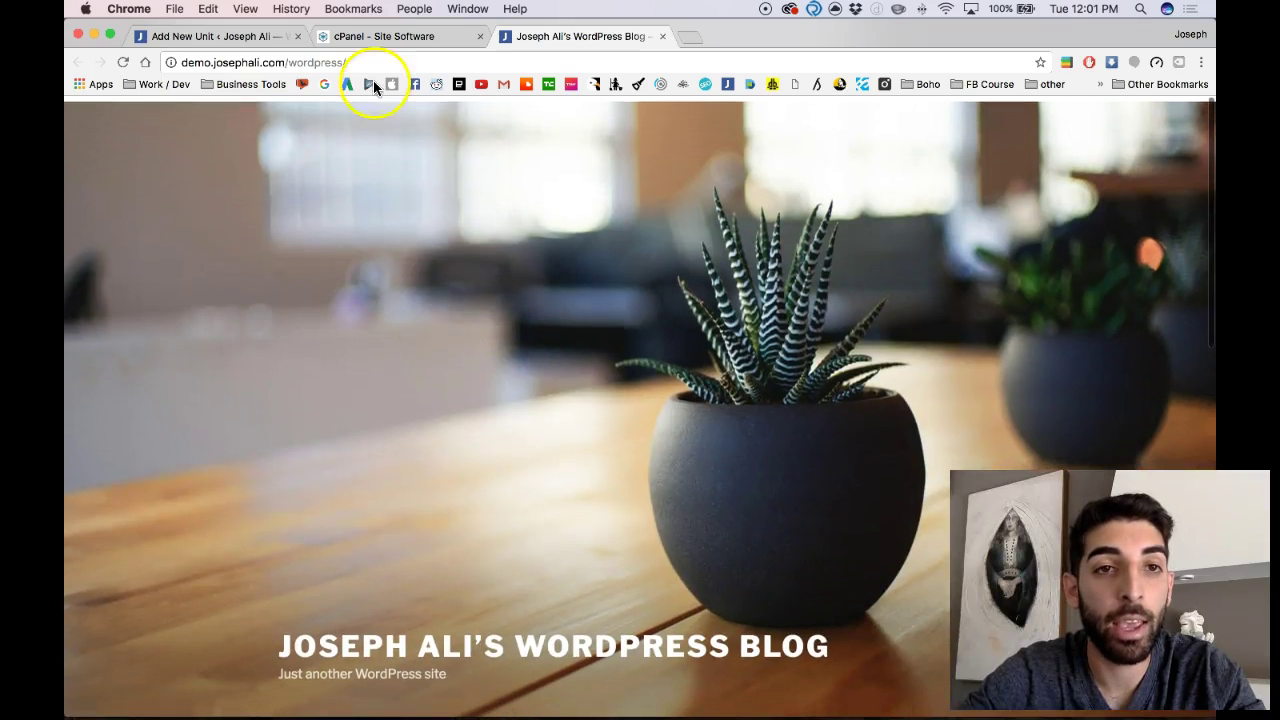
left_click(371, 61)
left_click(378, 62)
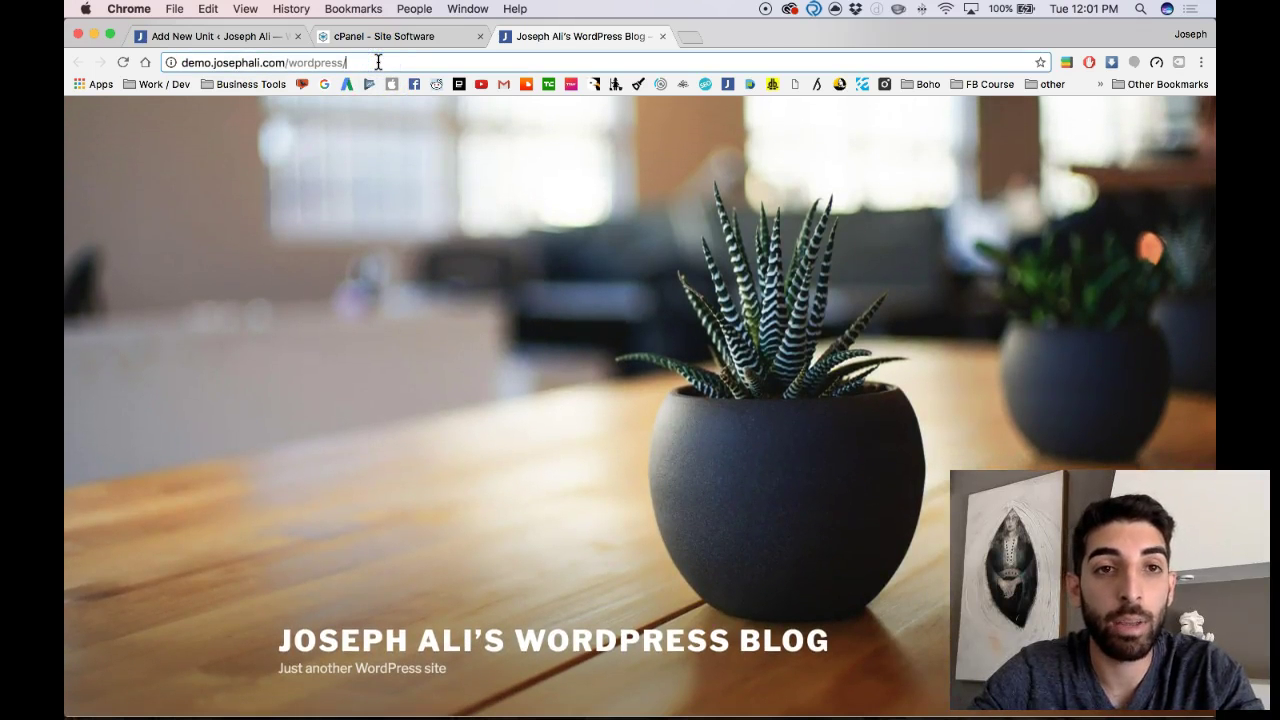
type("wp-admin")
key("Return")
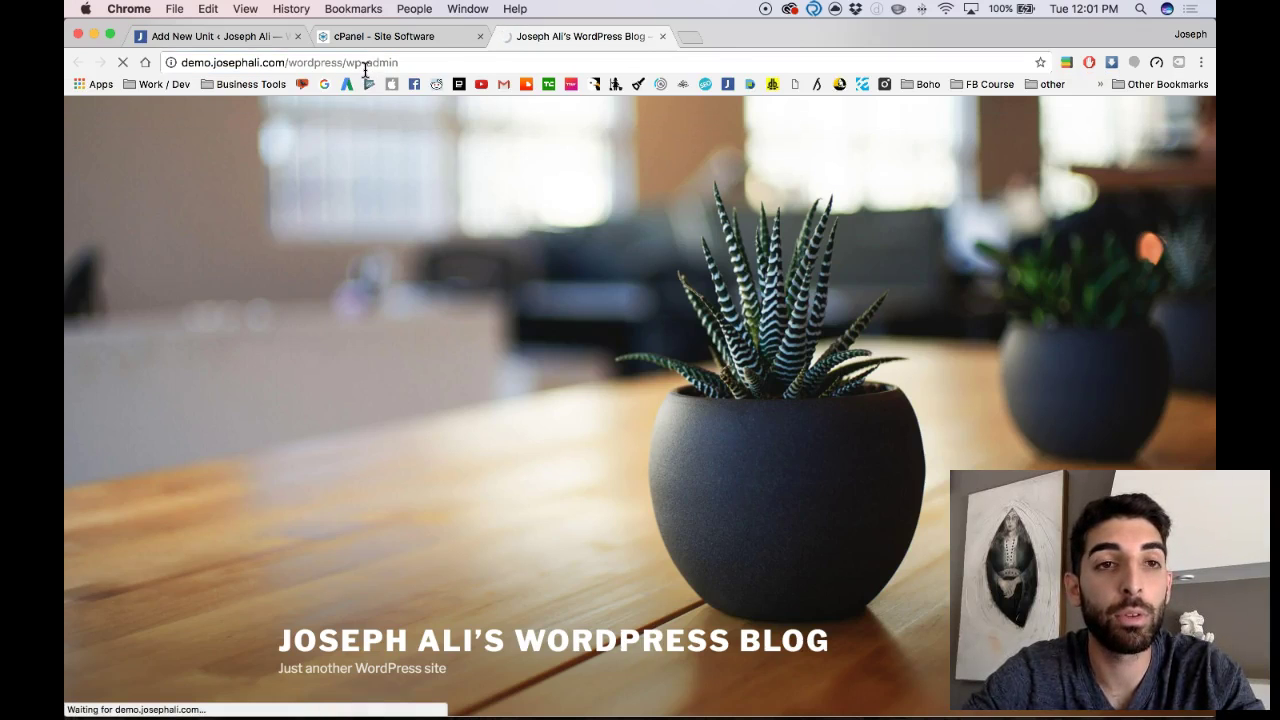
Step: Enter the new admin username and password to sign in
scroll(408, 134, "down", 10)
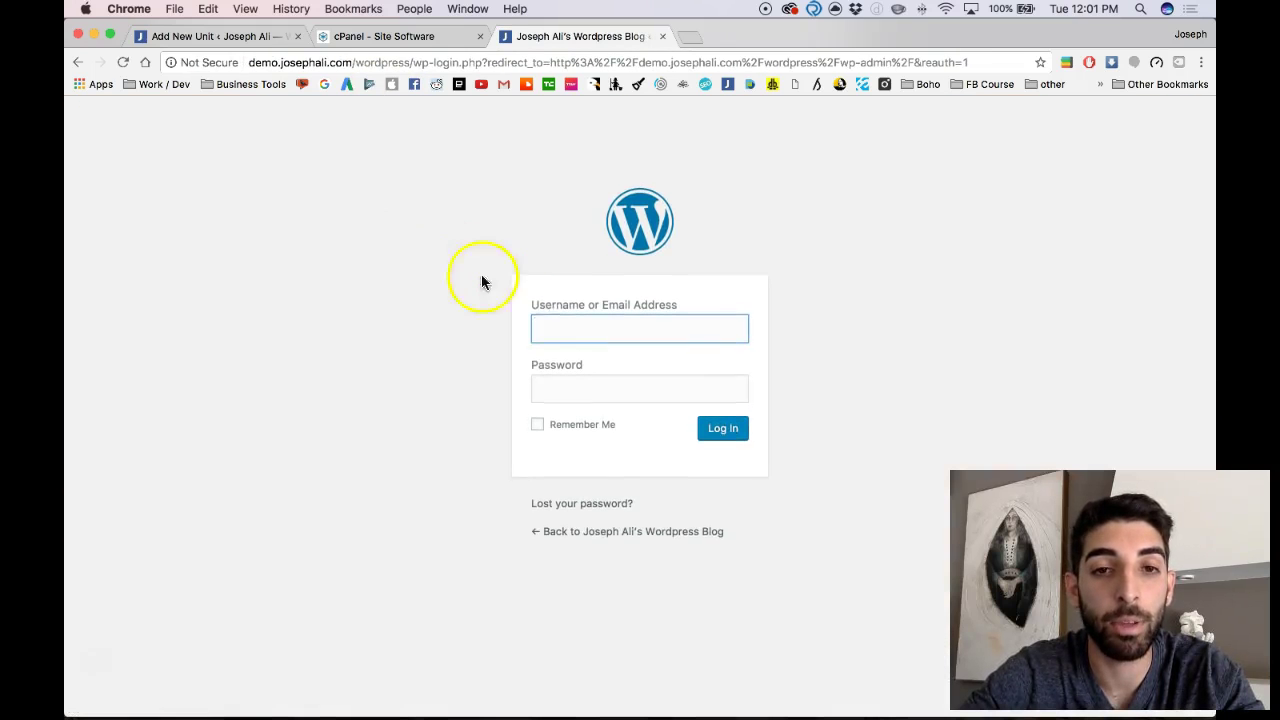
key("Tab")
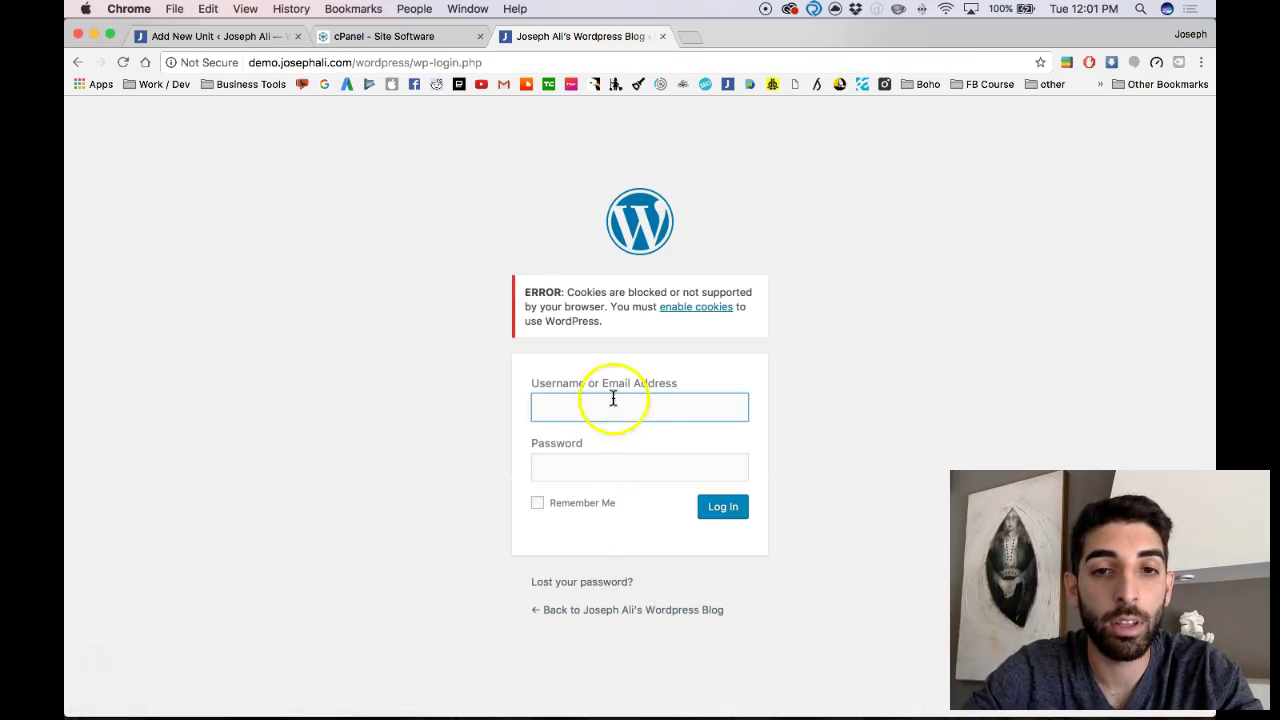
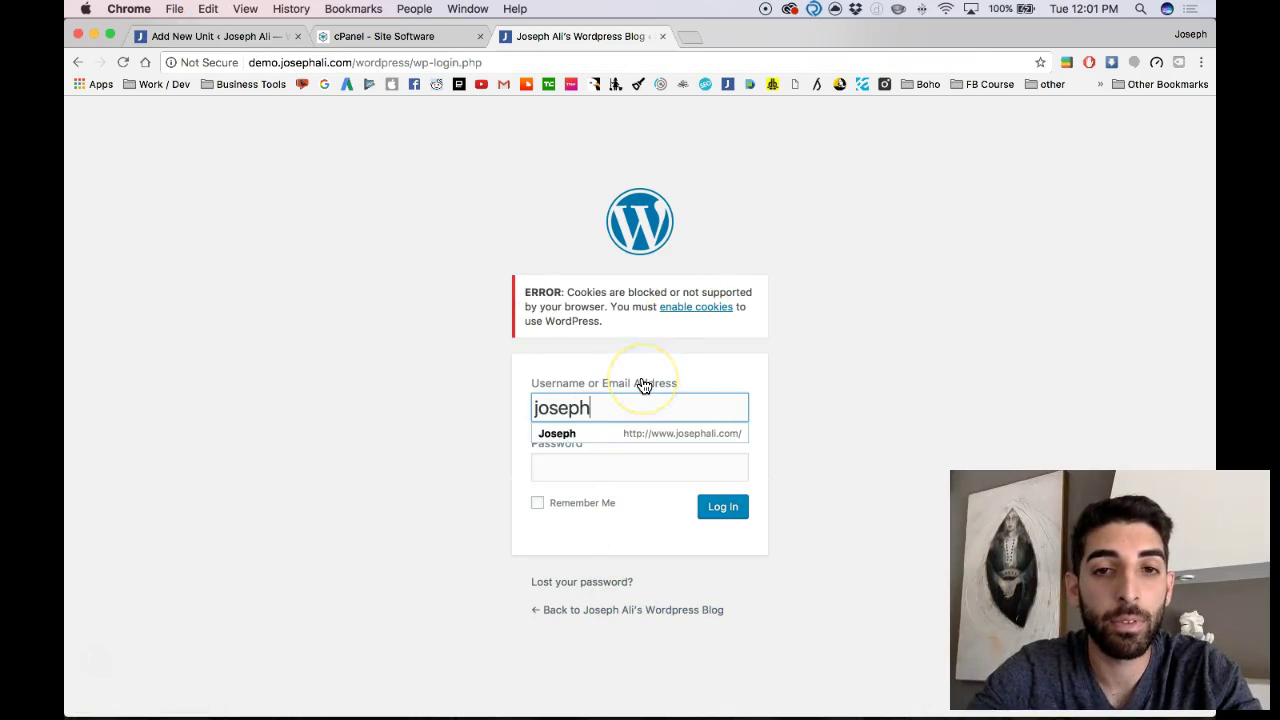
key("Tab")
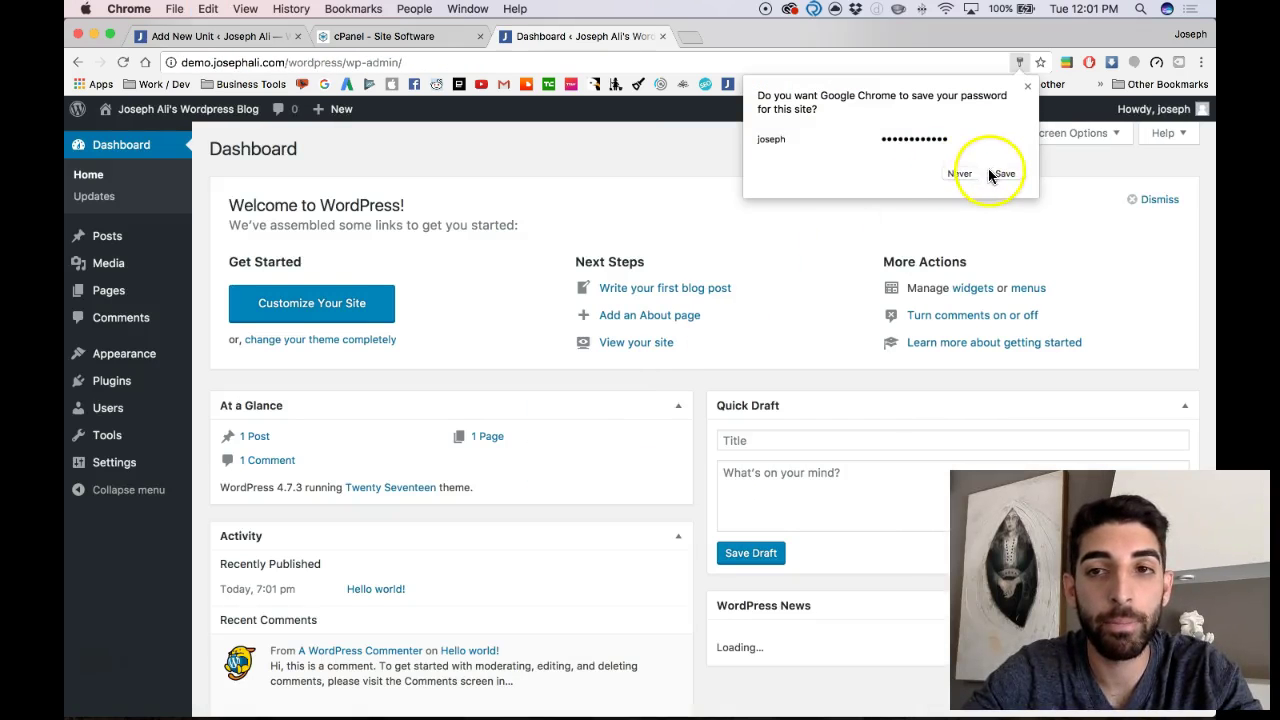
Step: Decline Chrome's offer to save the WordPress password
left_click(962, 174)
scroll(566, 378, "down", 3)
scroll(566, 371, "up", 3)
Step: View the blog's front page, browsing the Hello world! post and sidebar down to Meta
left_click(140, 128)
mouse_move(163, 177)
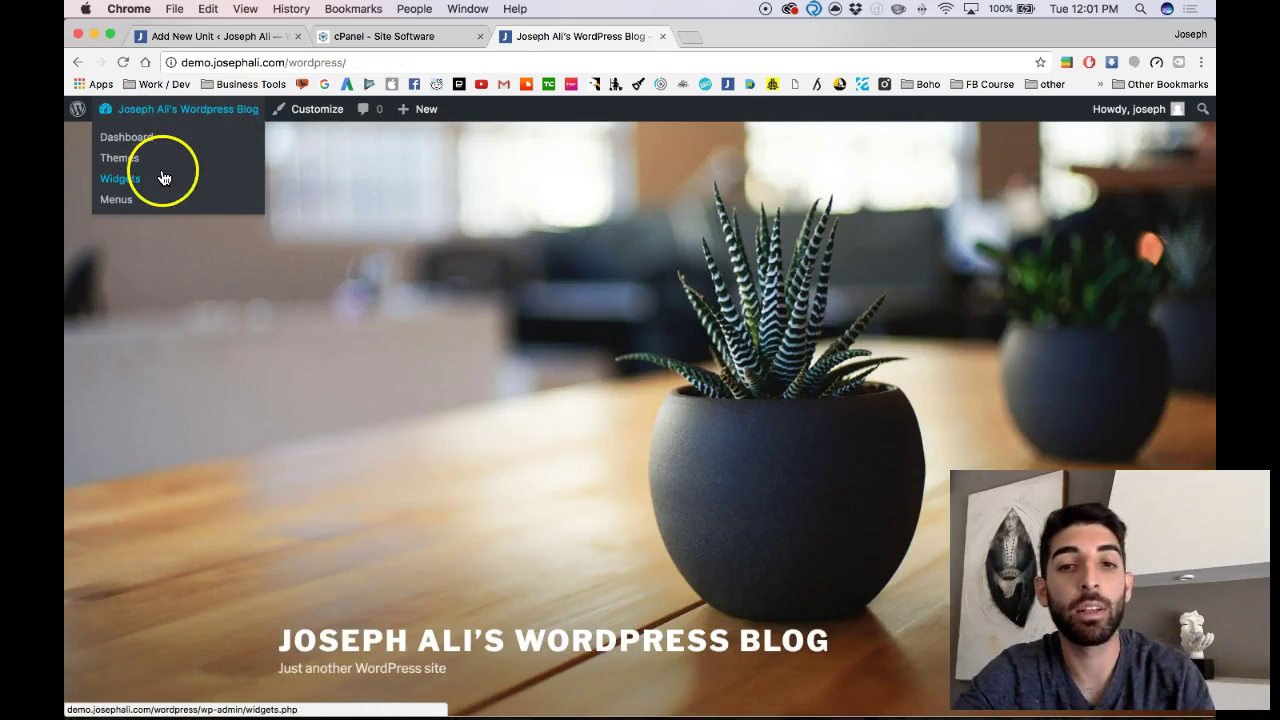
scroll(164, 178, "down", 3)
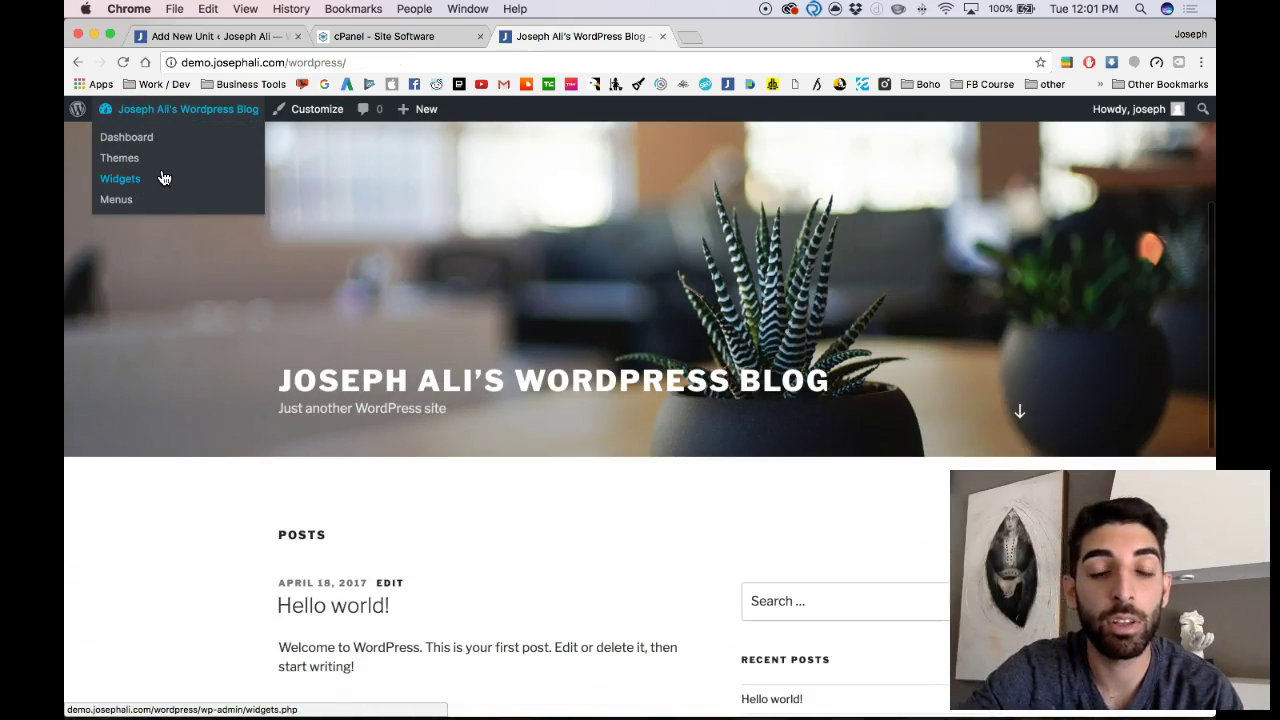
scroll(163, 177, "down", 5)
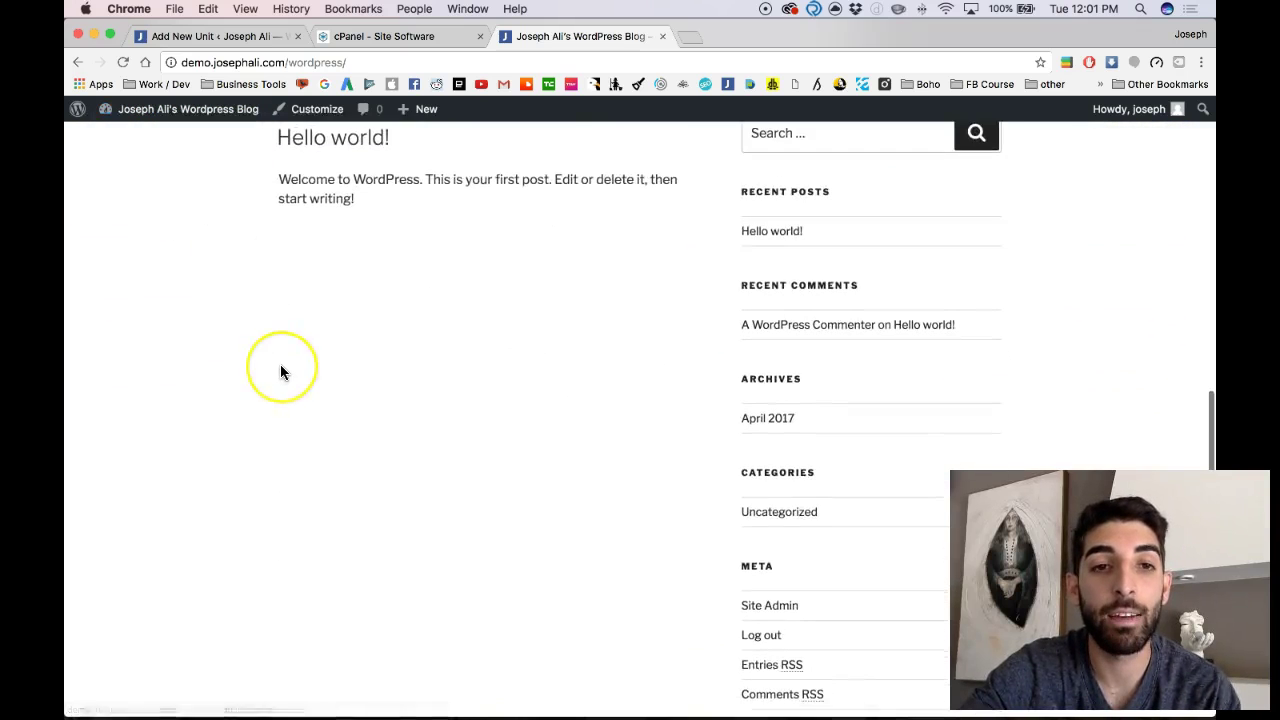
scroll(280, 371, "up", 3)
scroll(280, 371, "up", 5)
scroll(280, 371, "down", 6)
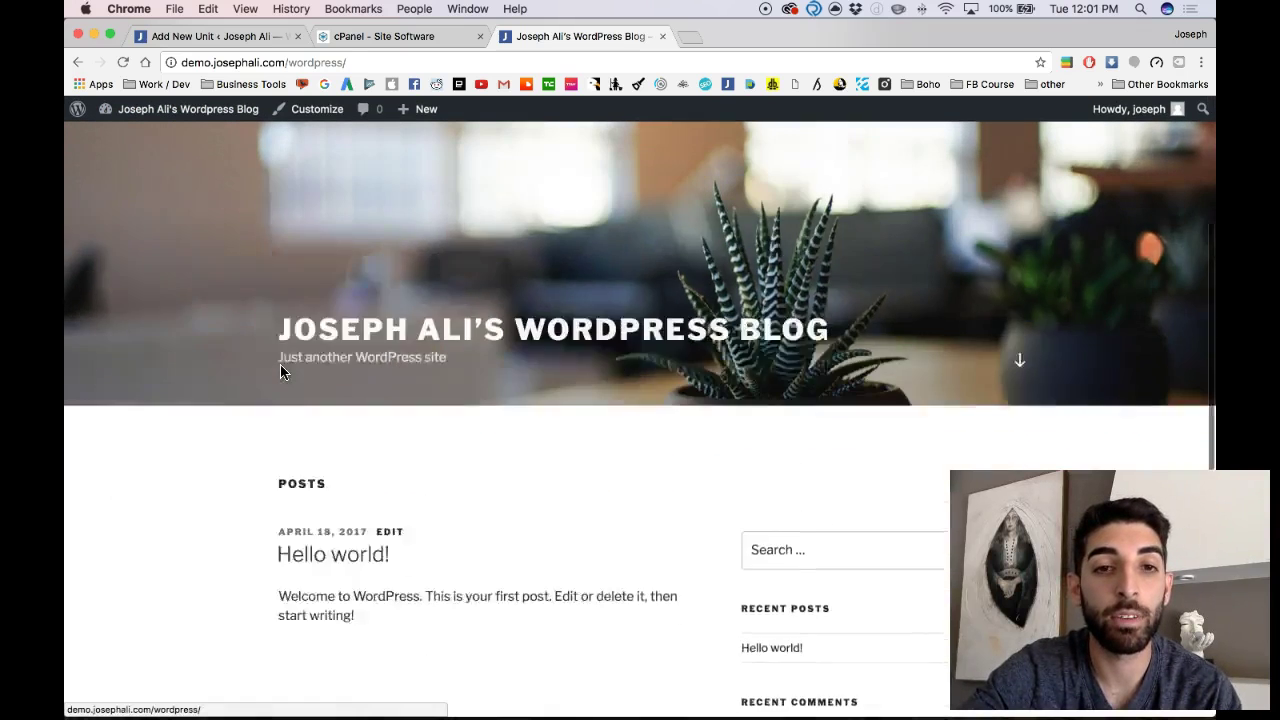
scroll(280, 371, "down", 5)
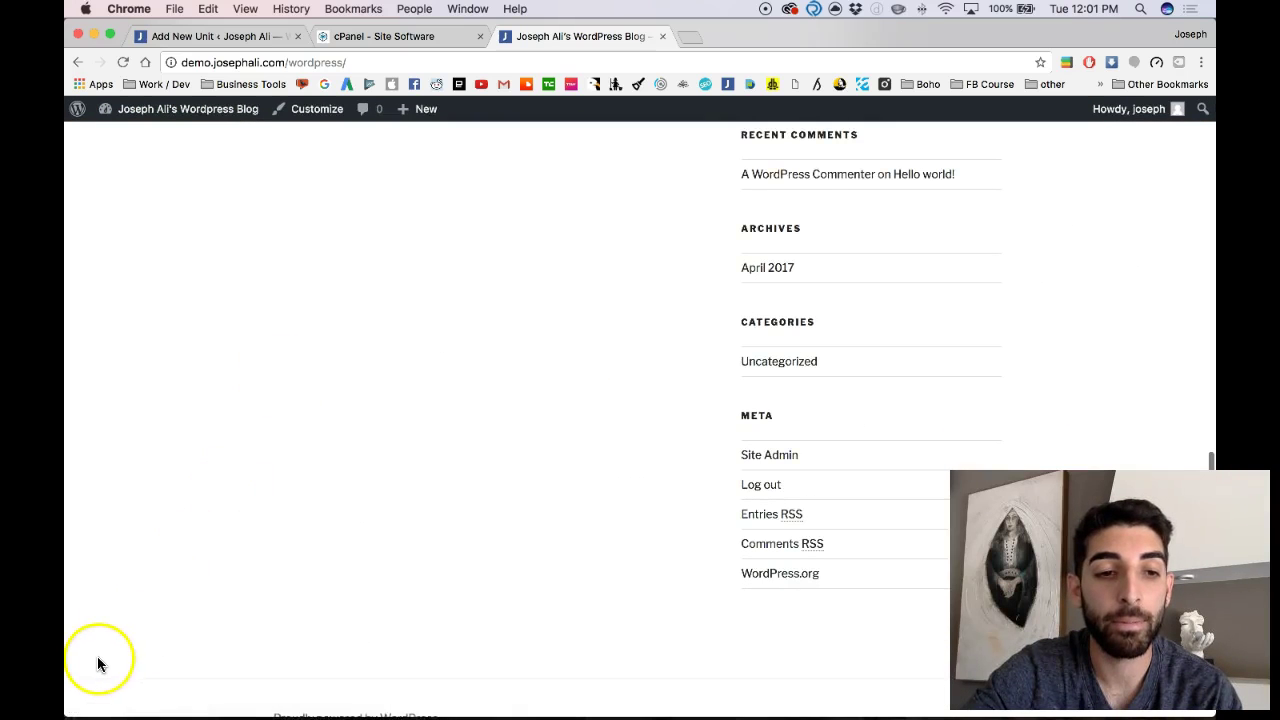